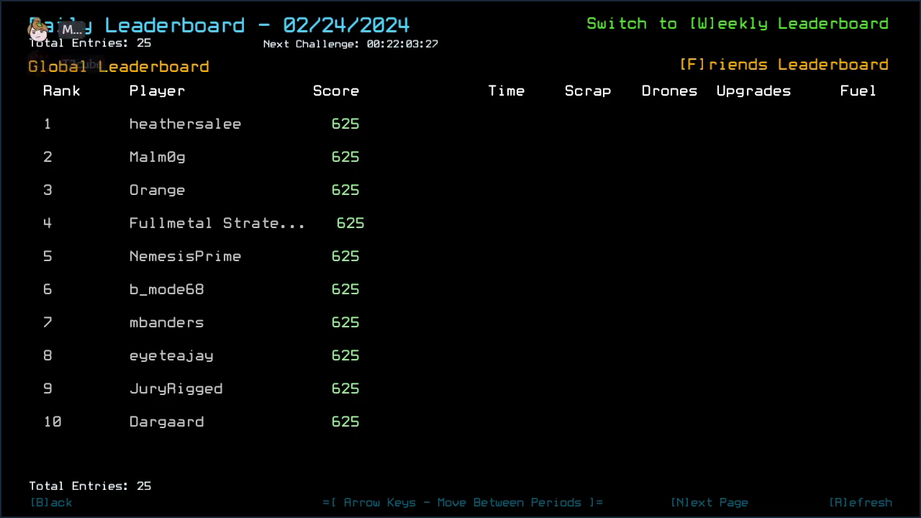
- View the friends then global daily leaderboard, then go back to the Challenge Launcher
key("f")
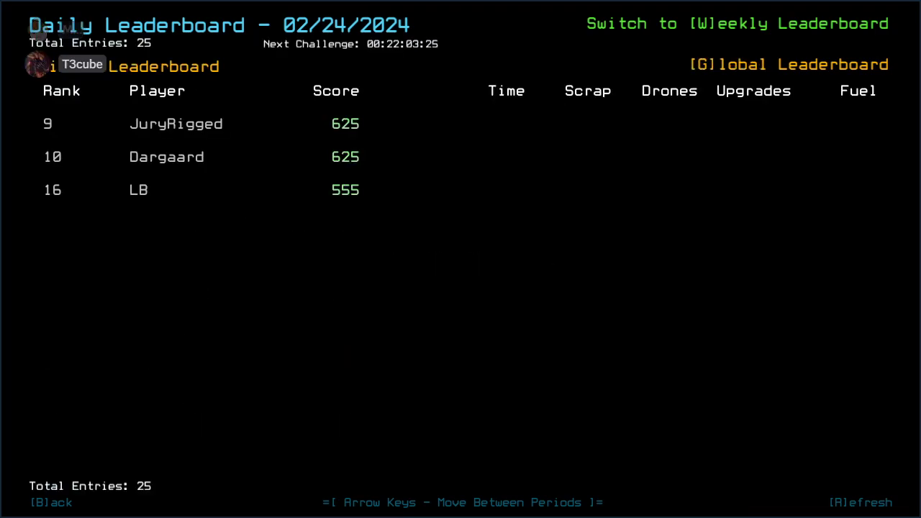
key("g")
key("b")
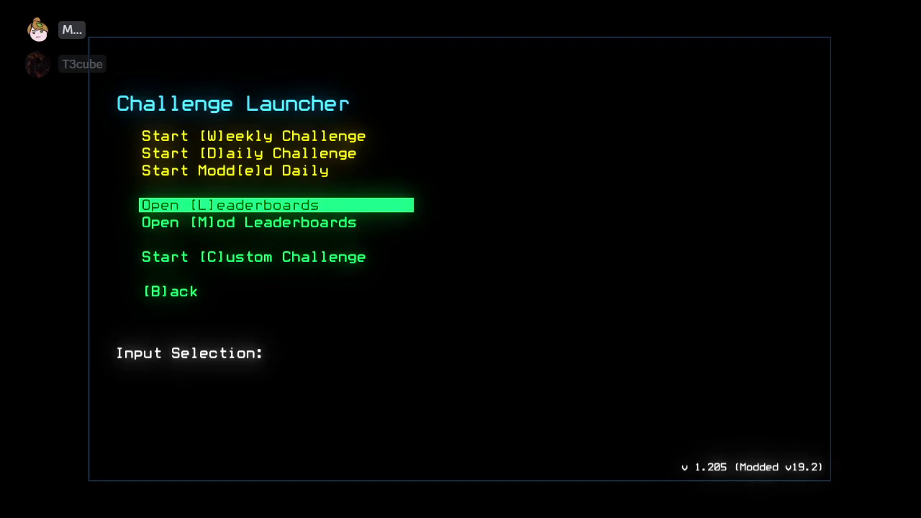
- Start the Daily Challenge and run 'status; ready 3; set 2' in the console
key("d")
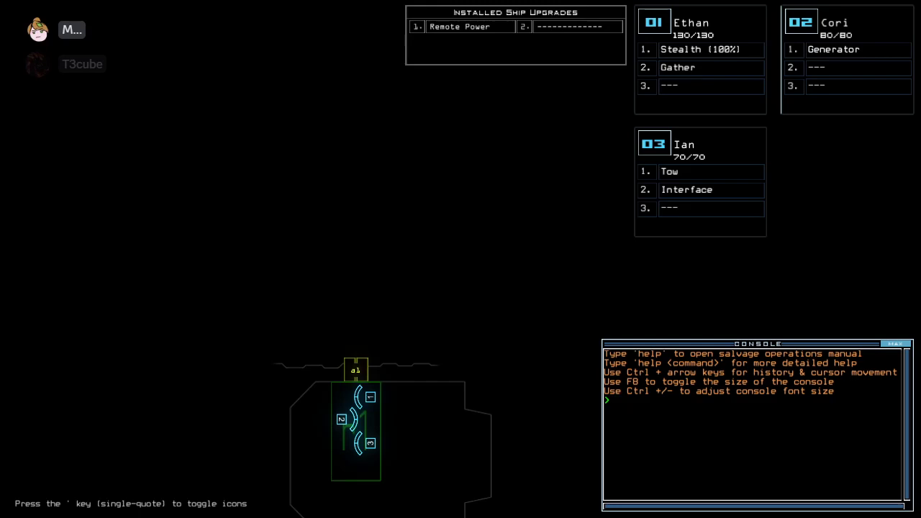
type("set 2;sta")
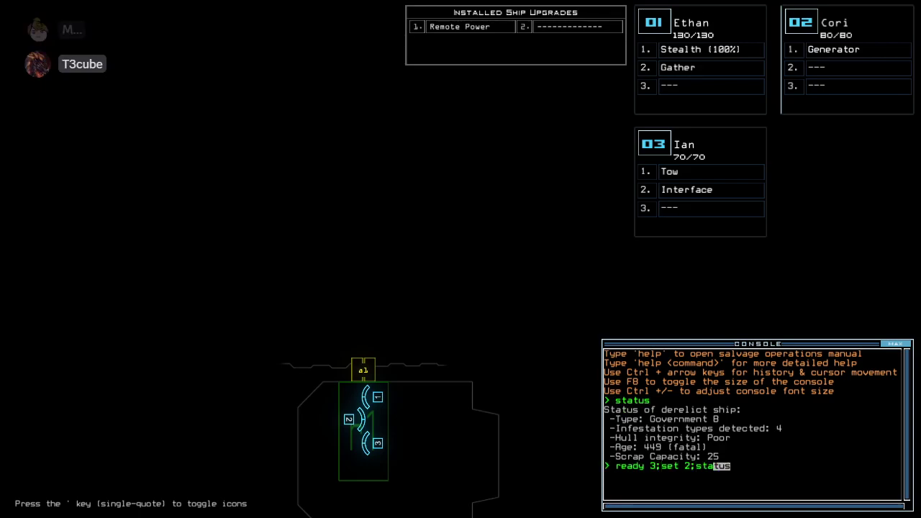
key("Return")
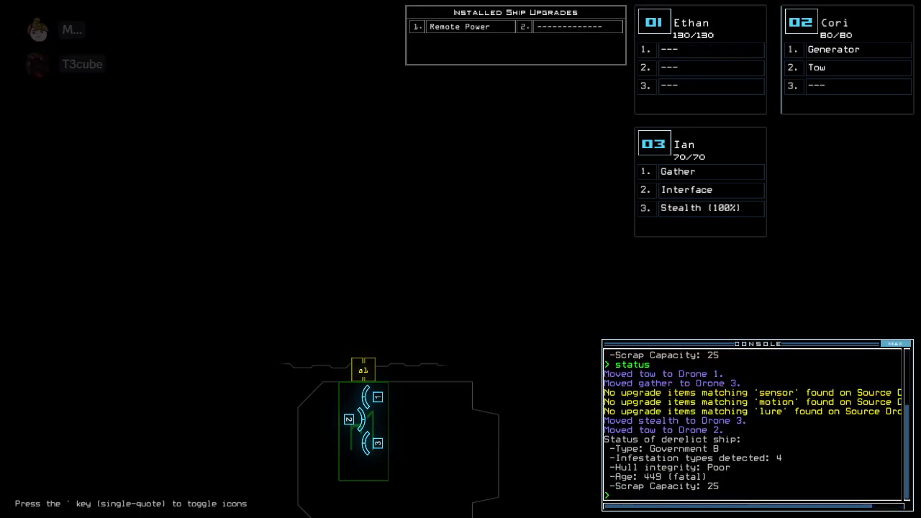
- Open and close the alias editor, then run vv to shut all doors to r1
key("Return")
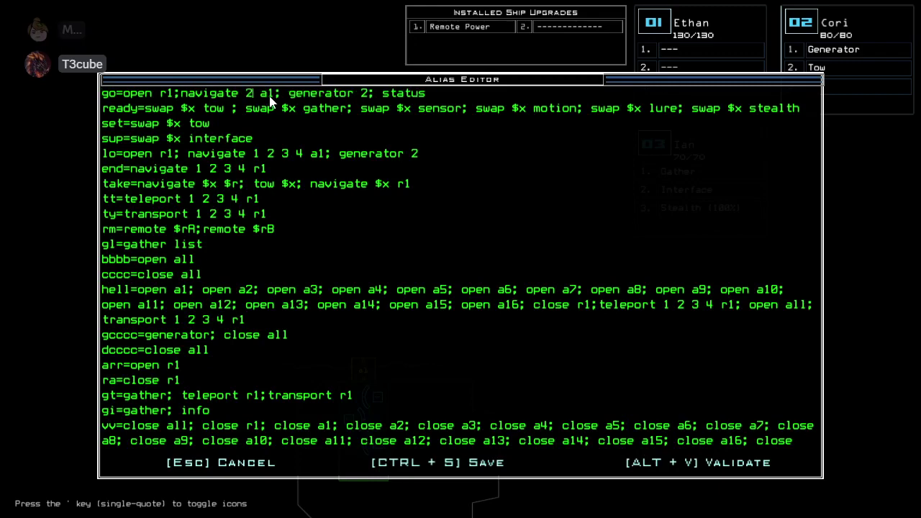
key("Escape")
type("vv")
key("Return")
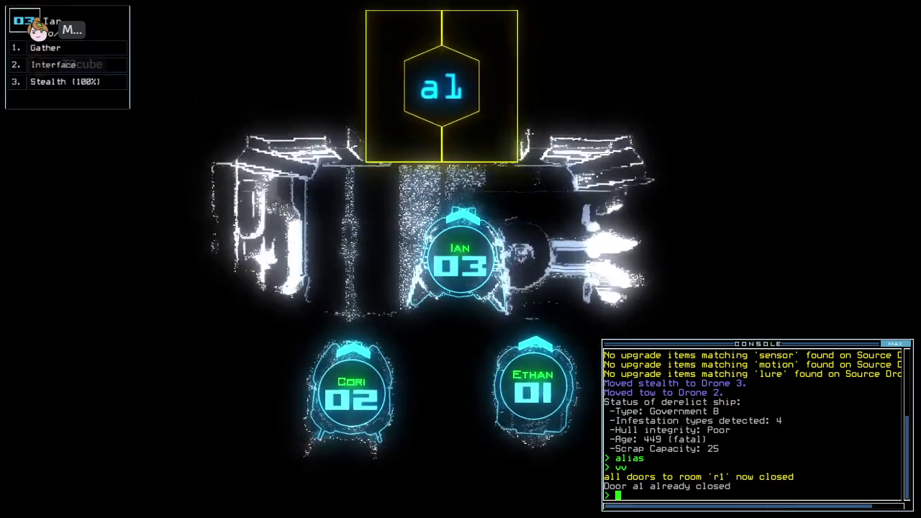
type("go")
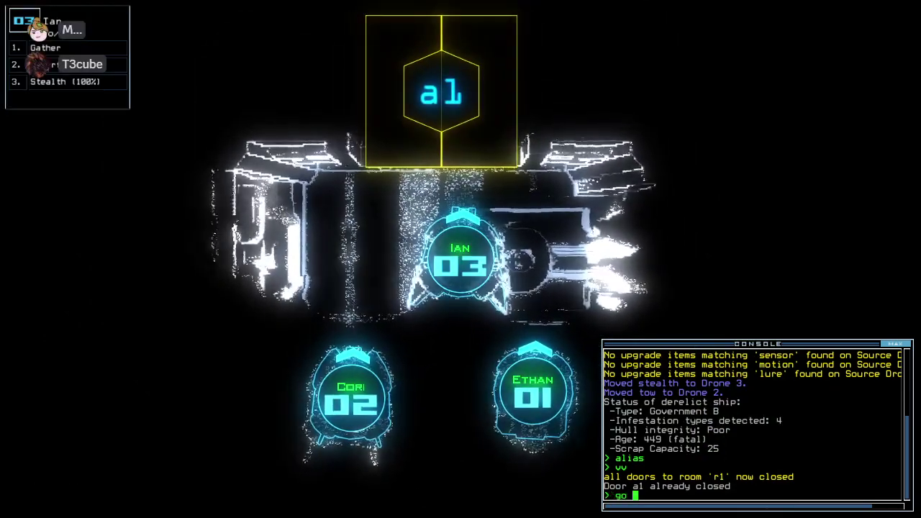
- Run the go alias to open r1's doors, watching from the schematic map
key("space")
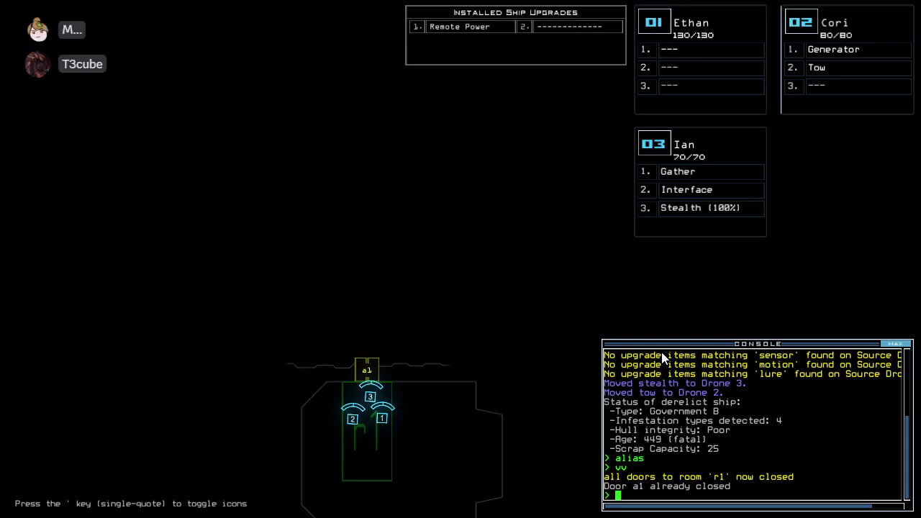
type("3>go")
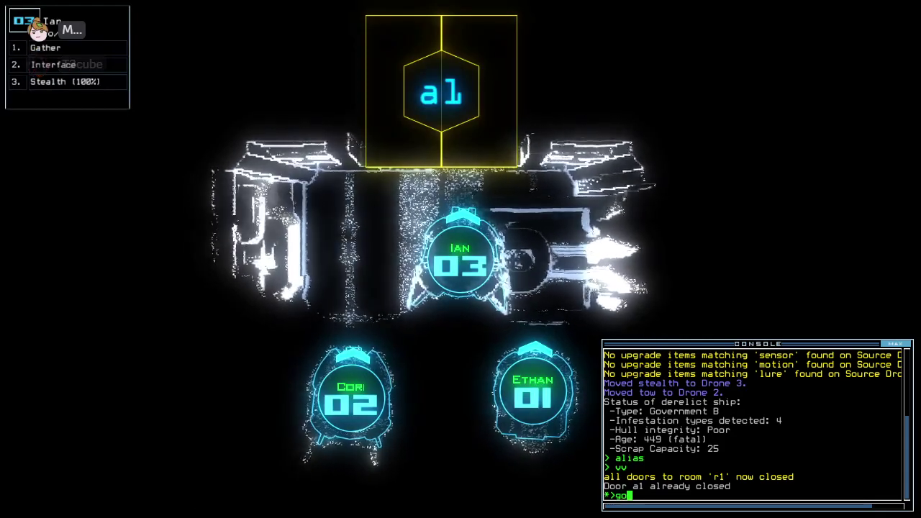
- Gather scrap with Ian, tow the Long Range Scanner, and activate the generator
key("Return")
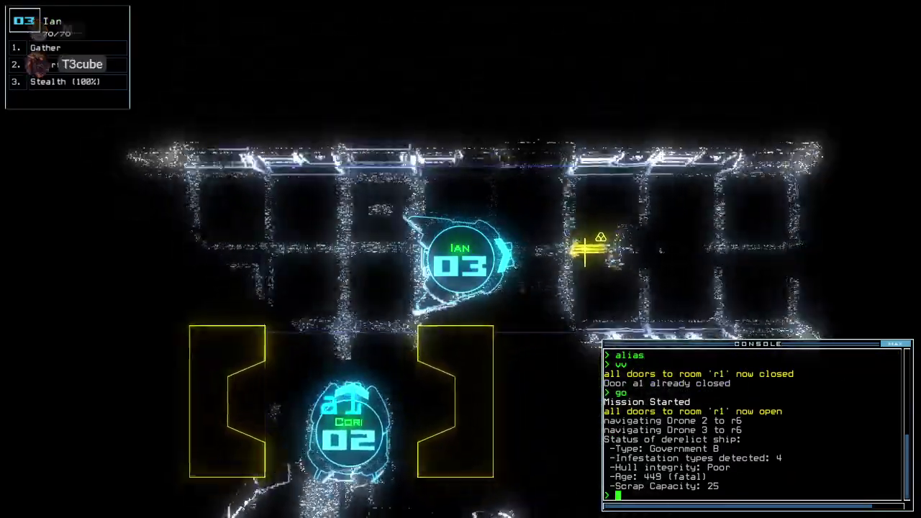
type("g")
key("Return")
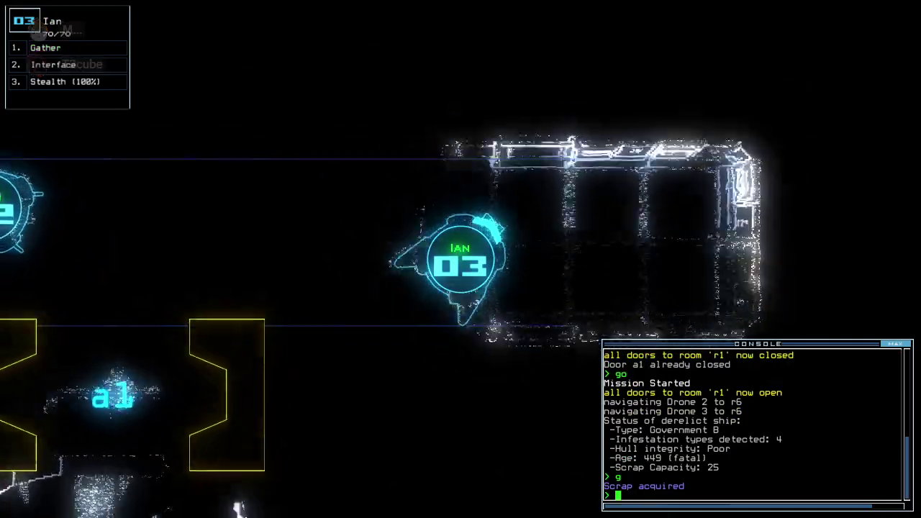
type("2")
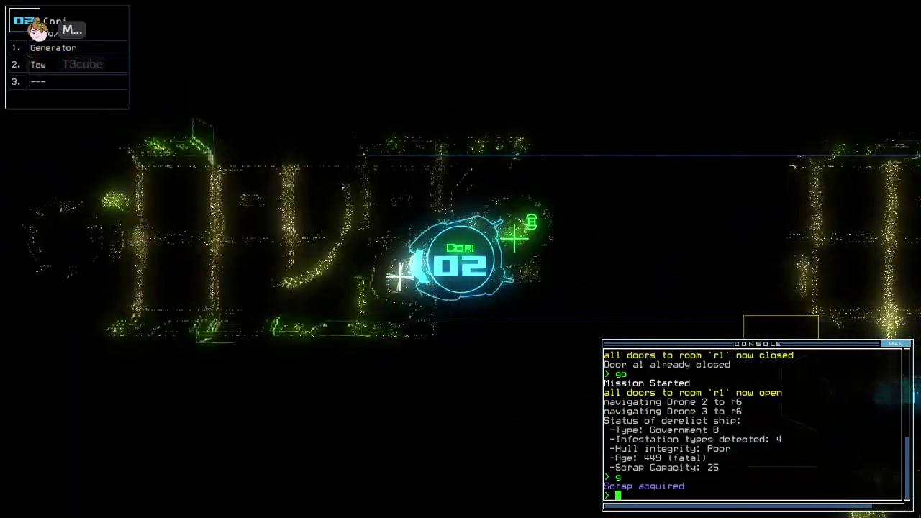
type("tow")
key("Return")
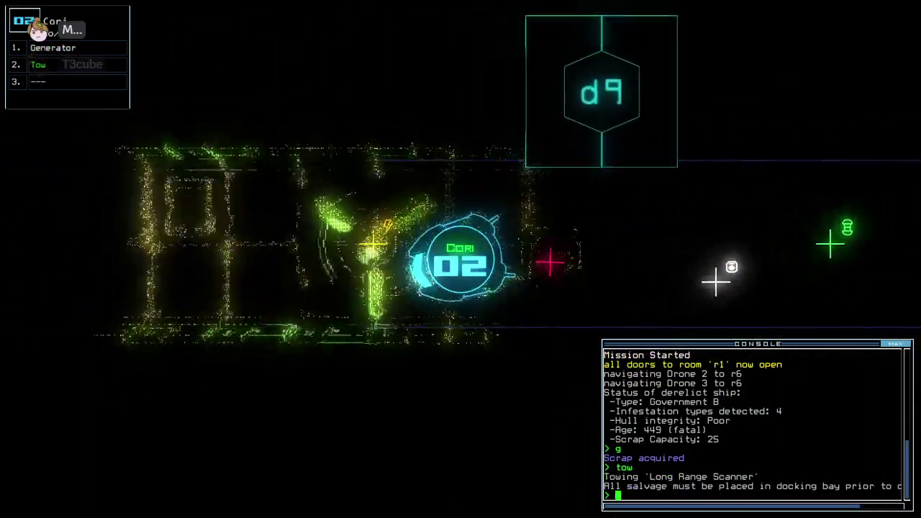
type("g")
key("Return")
type("3d3")
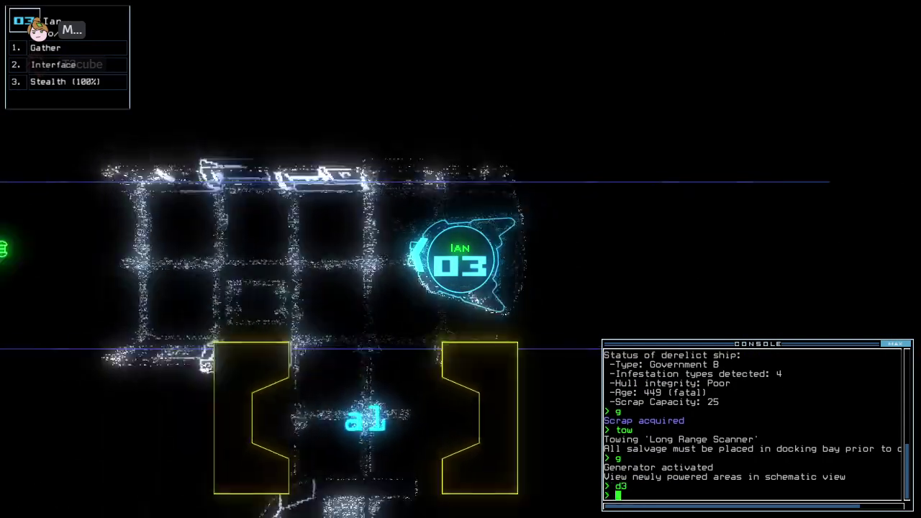
- Collect fuel through door d3 with Ian and send Cori back toward r1
key("Return")
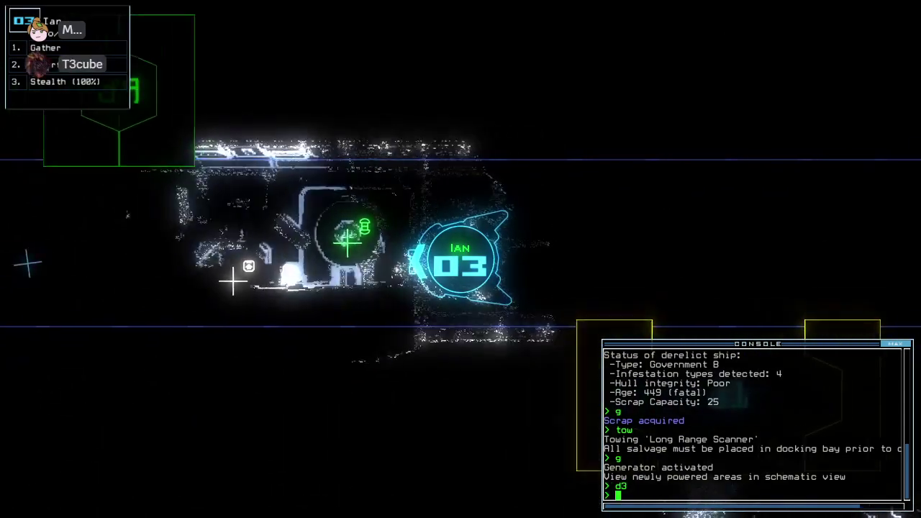
type("g")
key("Return")
key("2")
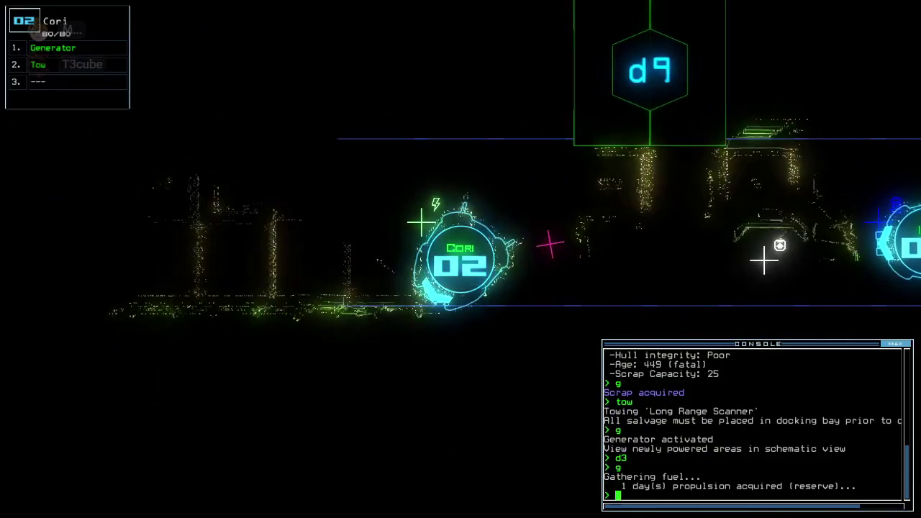
type("3")
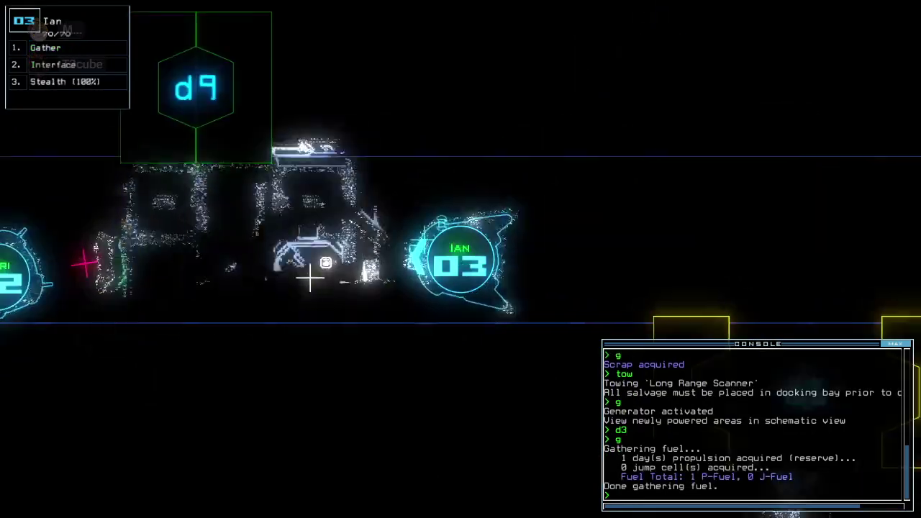
type("back 2")
key("Return")
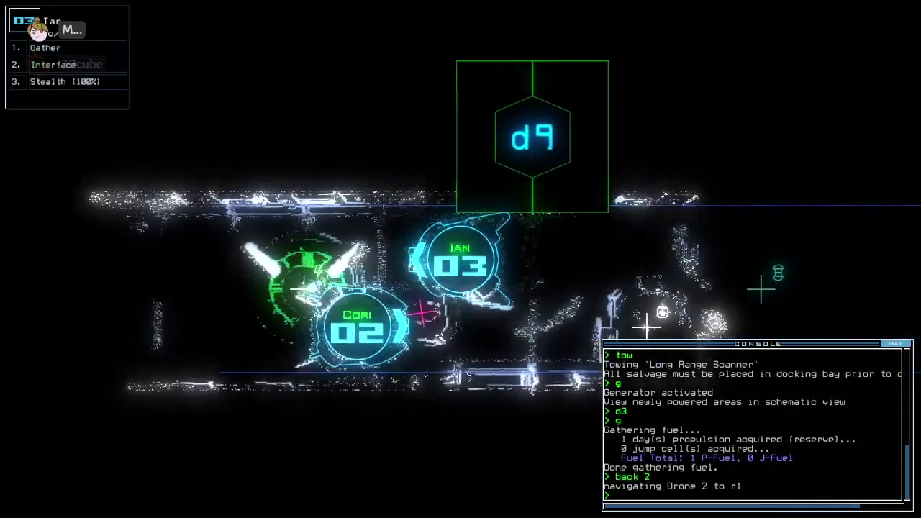
- Try operating r6 remotely, stop Cori's towing, and close all doors to r1
key("space")
type("rm r6")
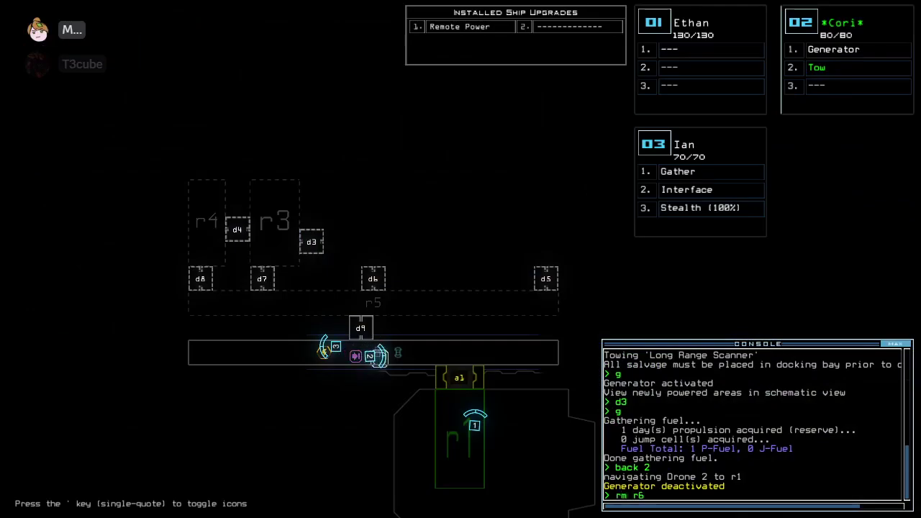
key("Return")
key("3")
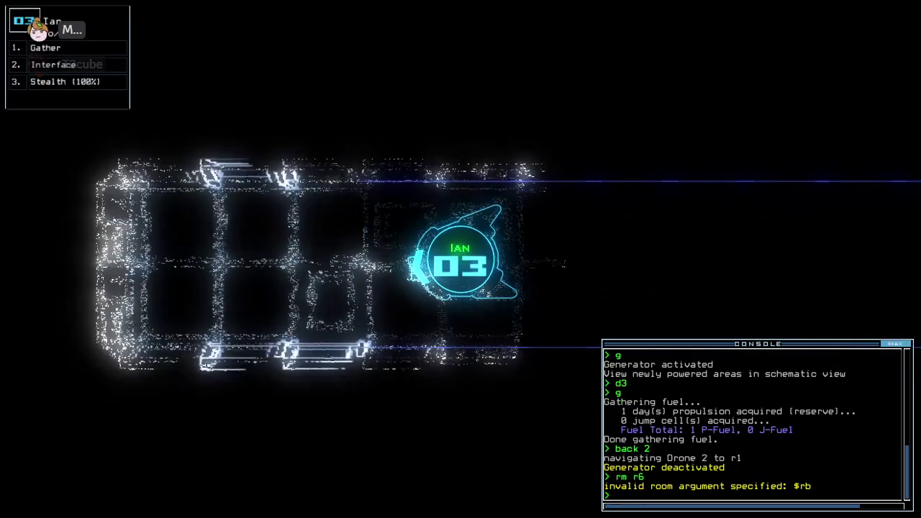
type("2tow")
key("Return")
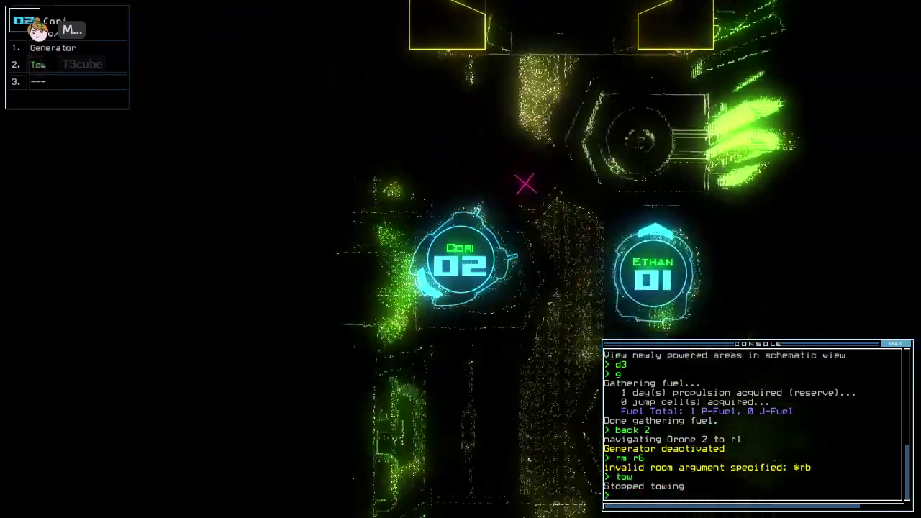
key("space")
type("r1")
key("Return")
type("3")
type("st")
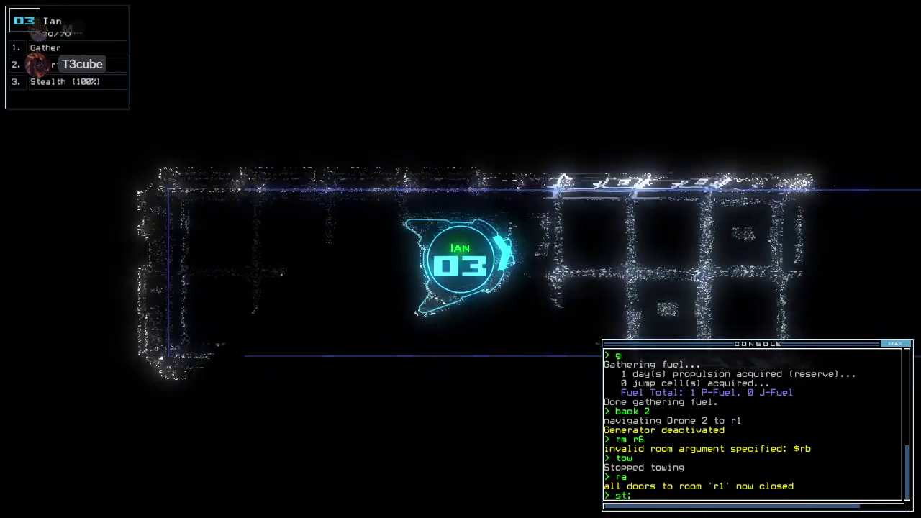
type(" d9")
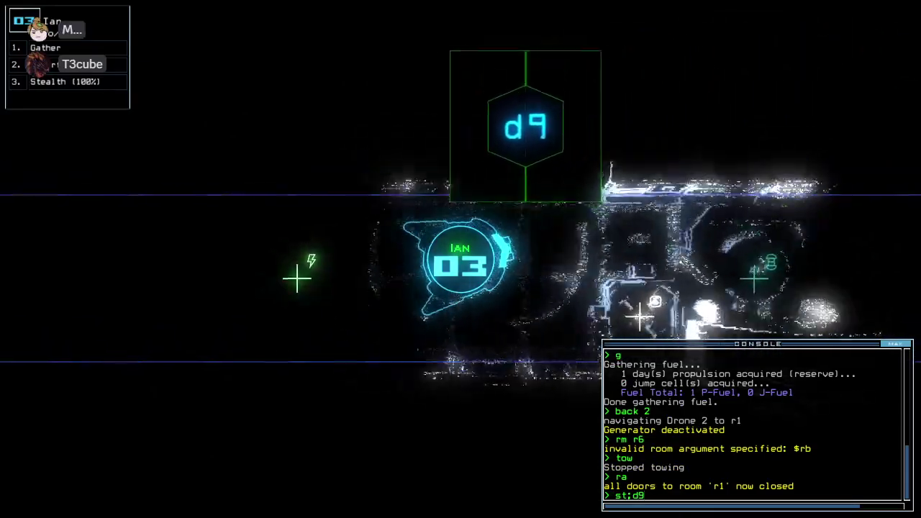
- Turn on Ian's stealth, pass door d9 closing it, and drive Ian toward d5
key("Return")
type("cccc")
key("Return")
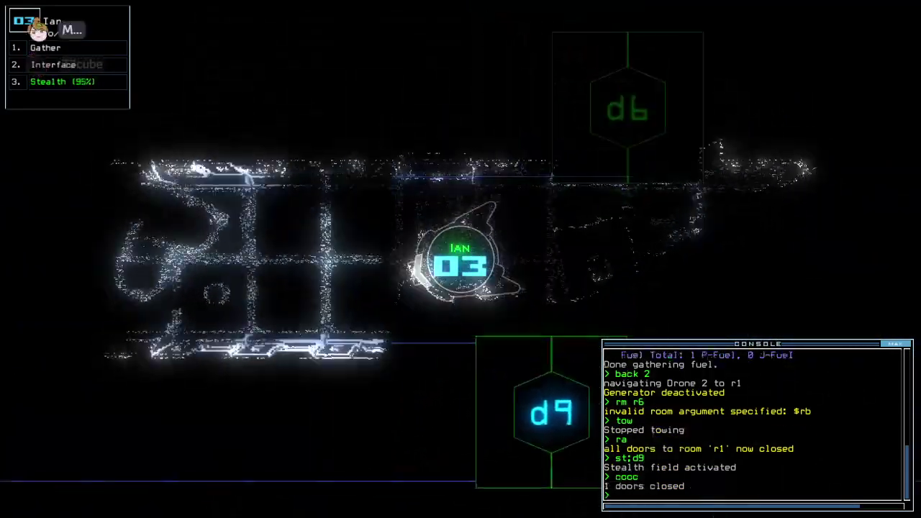
key("Left")
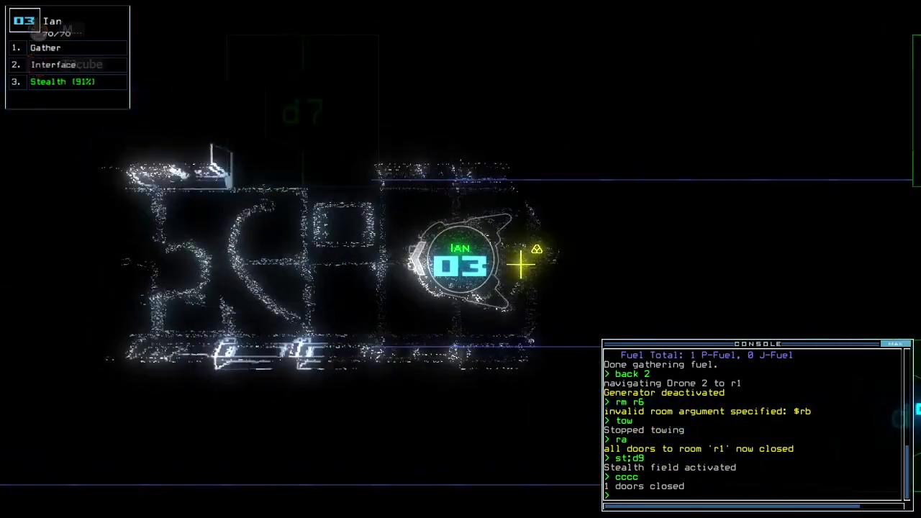
key("Left")
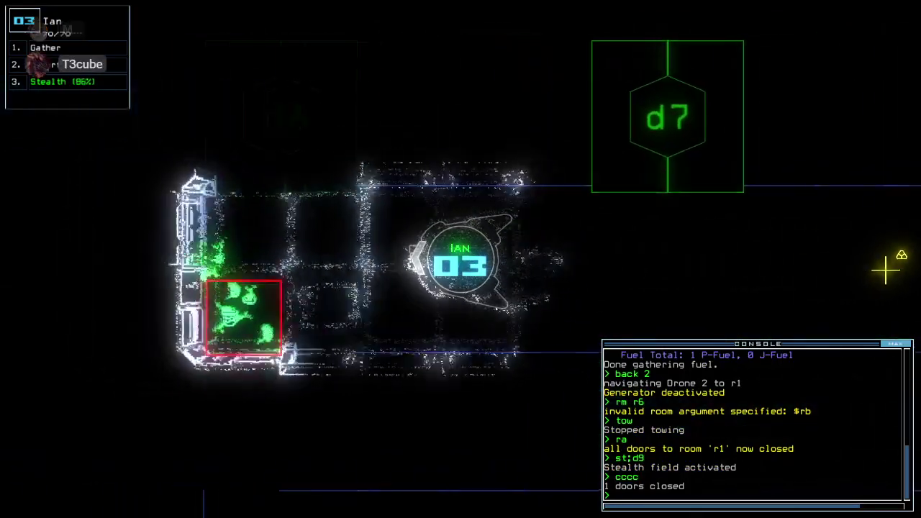
key("Left")
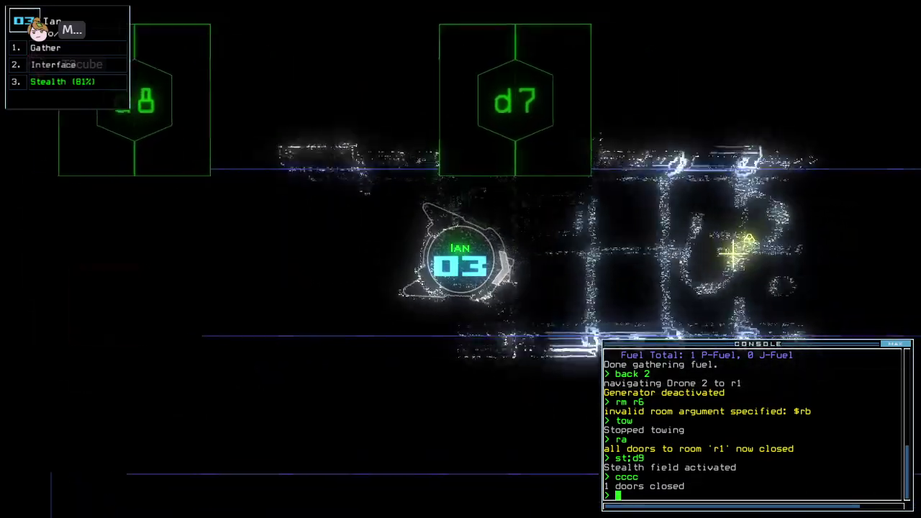
key("Right")
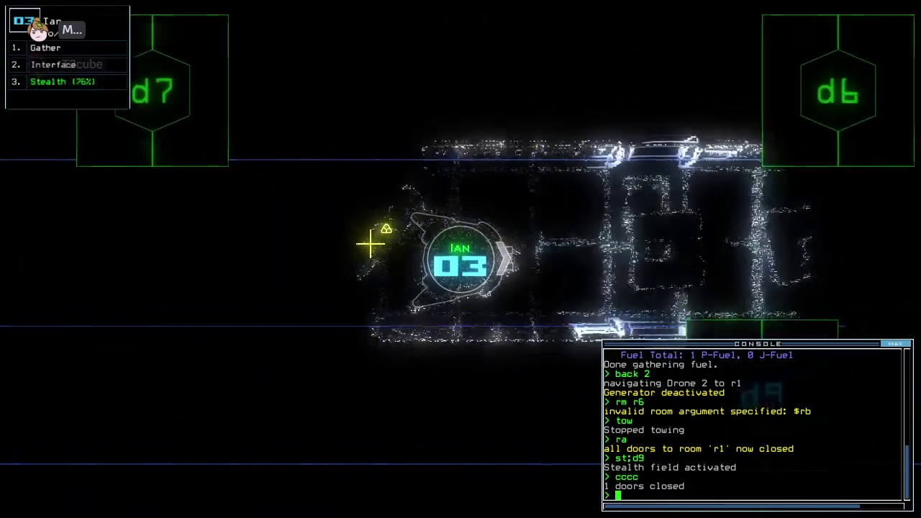
key("Right")
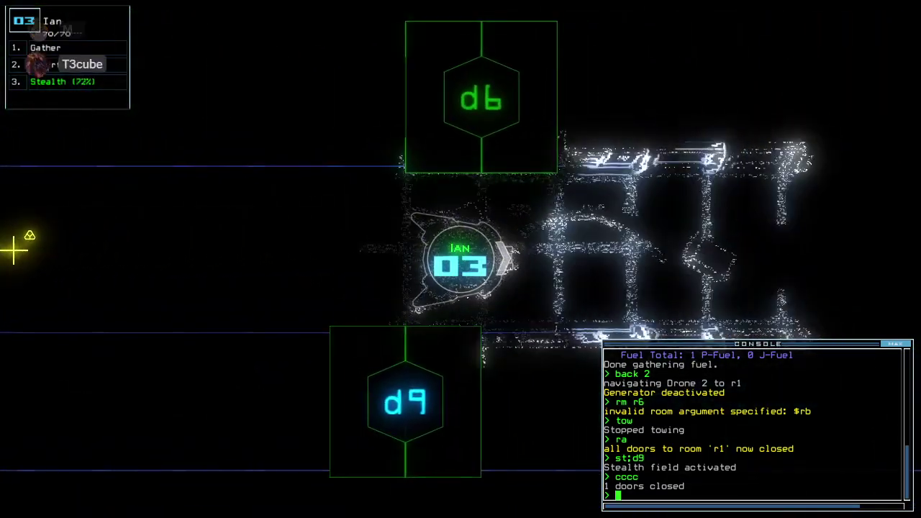
key("Right")
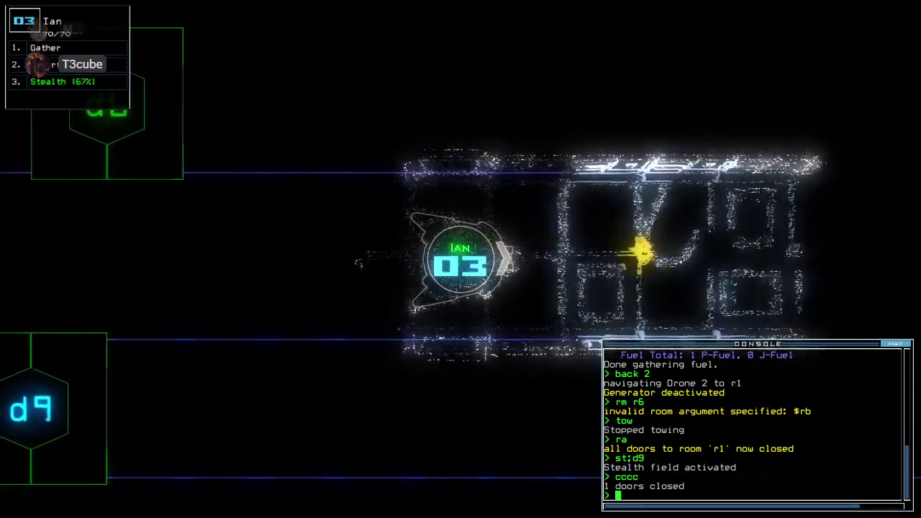
key("Right")
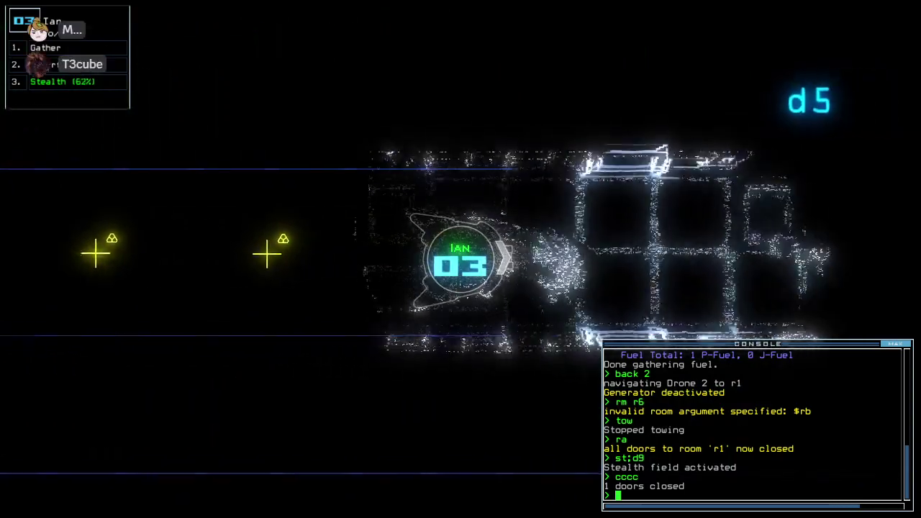
key("Right")
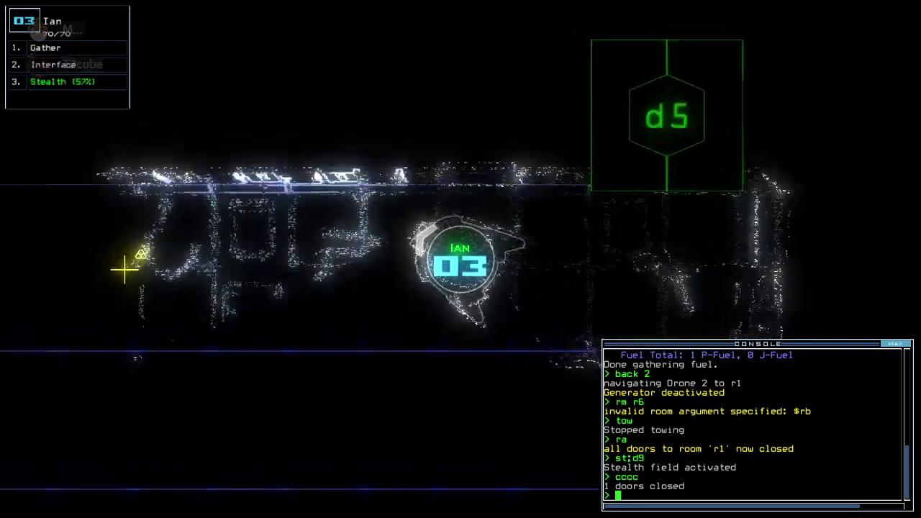
- Gather several pieces of scrap in r5 and list the room's items
key("Right")
type("g")
key("Return")
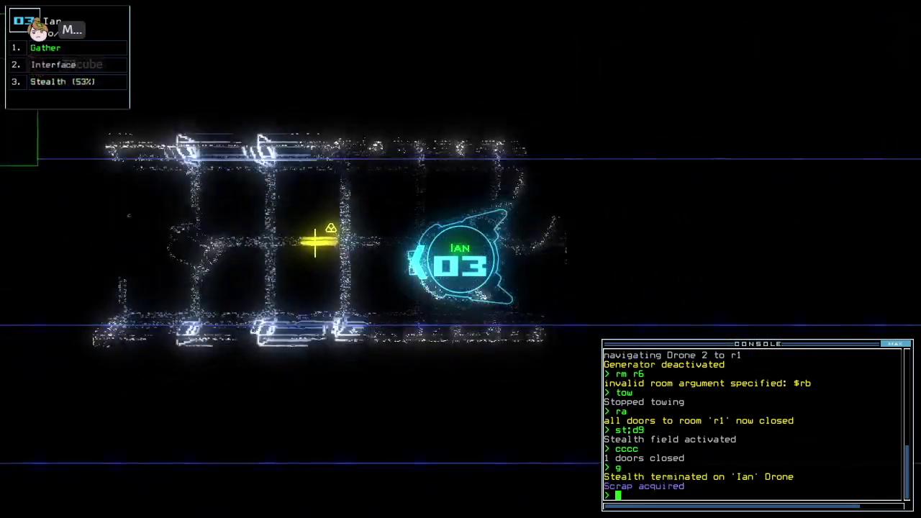
key("Left")
type("g")
key("Return")
key("Left")
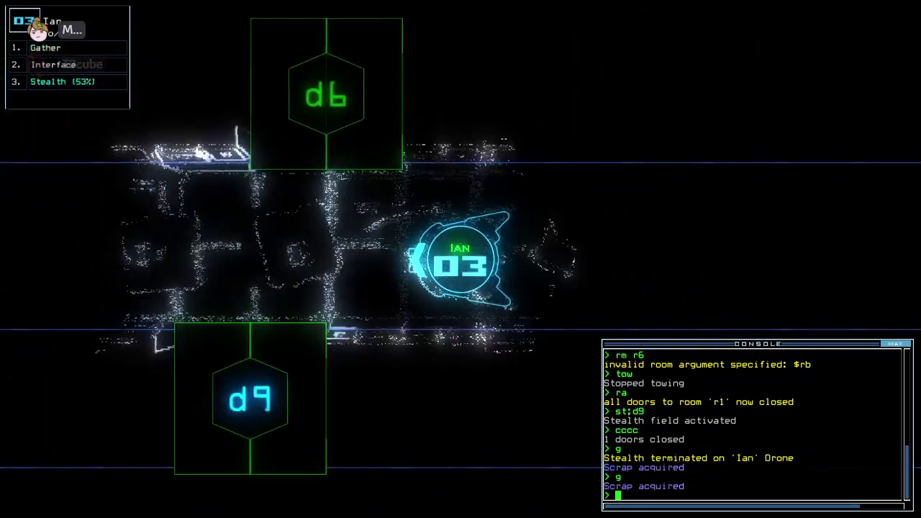
key("Left")
type("i")
key("Return")
type("xx r5")
- Cycle r5's doors, gather the remaining scrap, and switch to the overview map
key("Return")
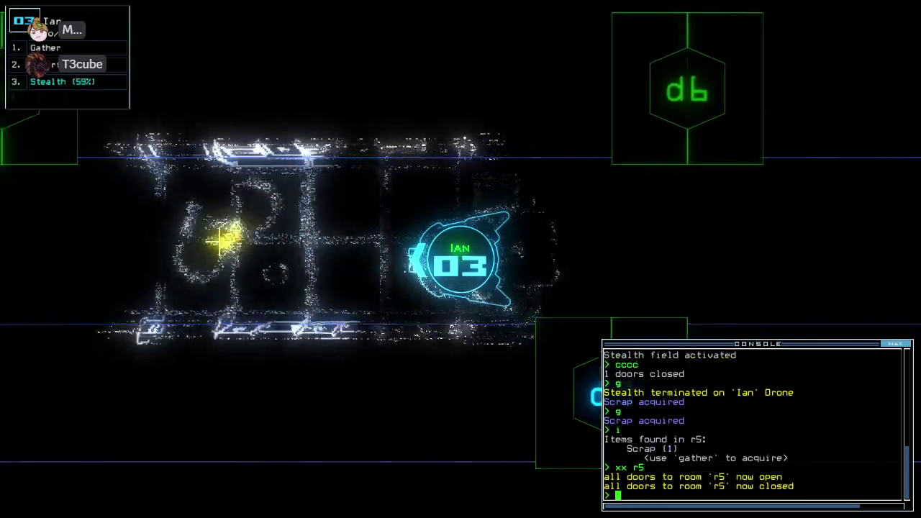
key("Left")
type("g")
key("Return")
key("Tab")
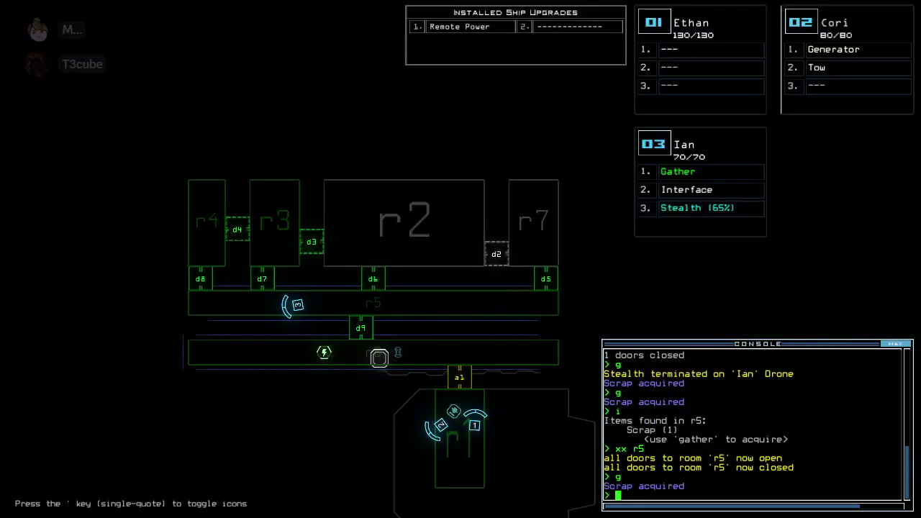
- Send Ian under stealth through door d7, closing it behind, then drop stealth
key("Tab")
key("Left")
type("st;d7")
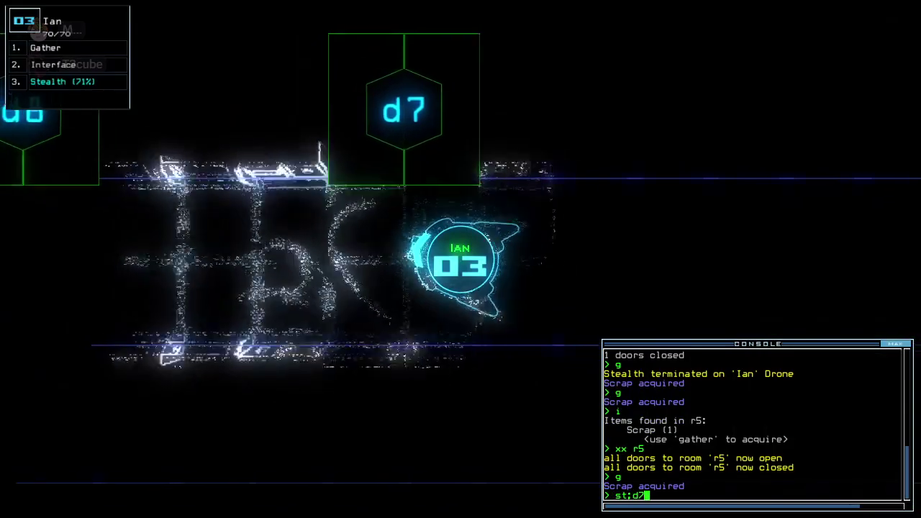
key("Return")
key("Up")
key("Up")
key("Up")
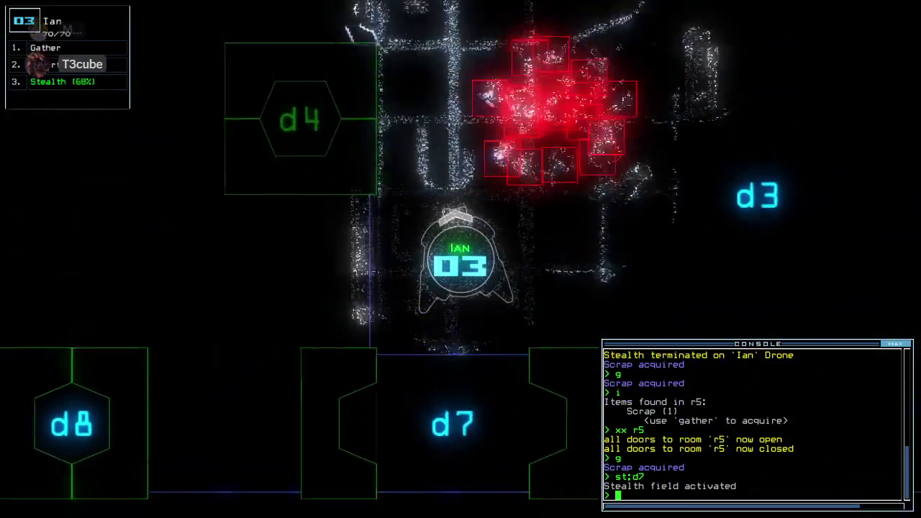
key("Down")
key("Down")
key("Down")
type("cccc")
key("Return")
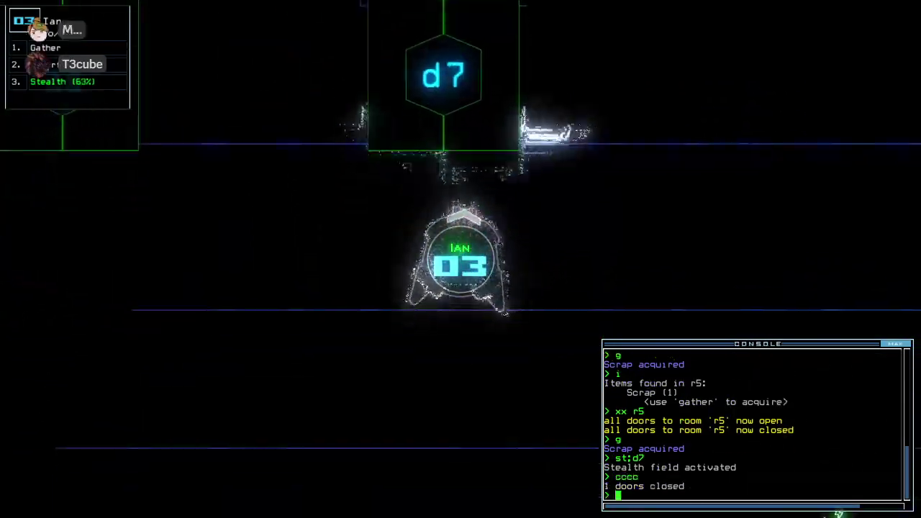
key("Right")
key("Right")
type("st")
key("Return")
type("d7")
key("Return")
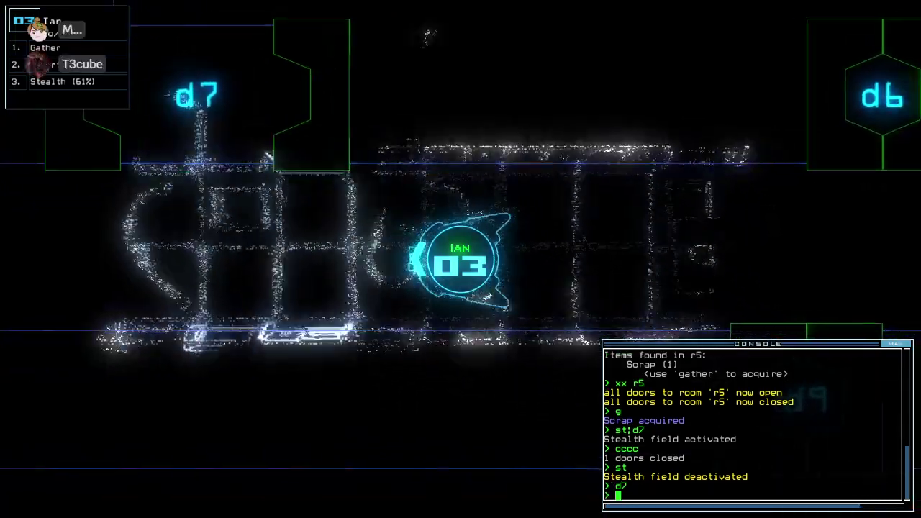
- Re-enable stealth and move Ian through door d6, closing the door behind
key("Right")
key("Right")
key("Right")
type("stealth ;cccc")
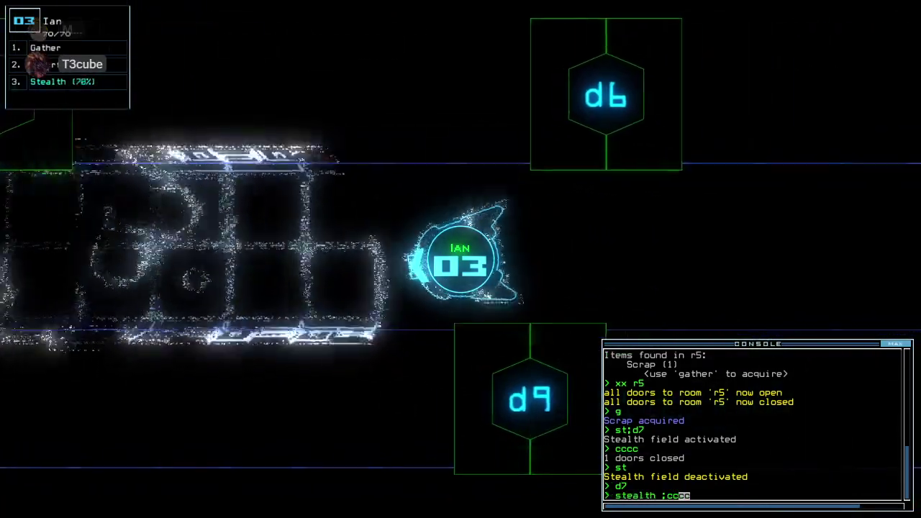
key("Return")
type("d6")
key("Return")
key("Up")
key("Up")
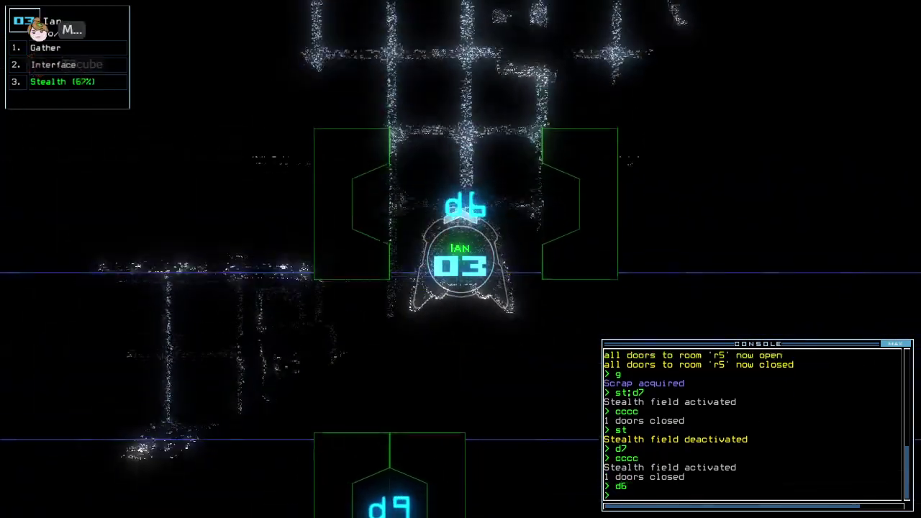
type("cccc")
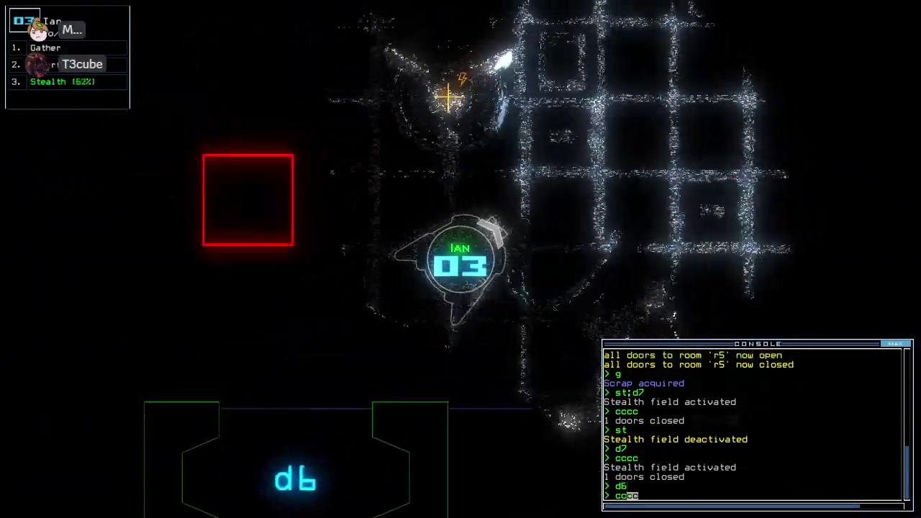
key("Return")
key("Right")
key("Right")
key("Right")
key("Up")
key("Up")
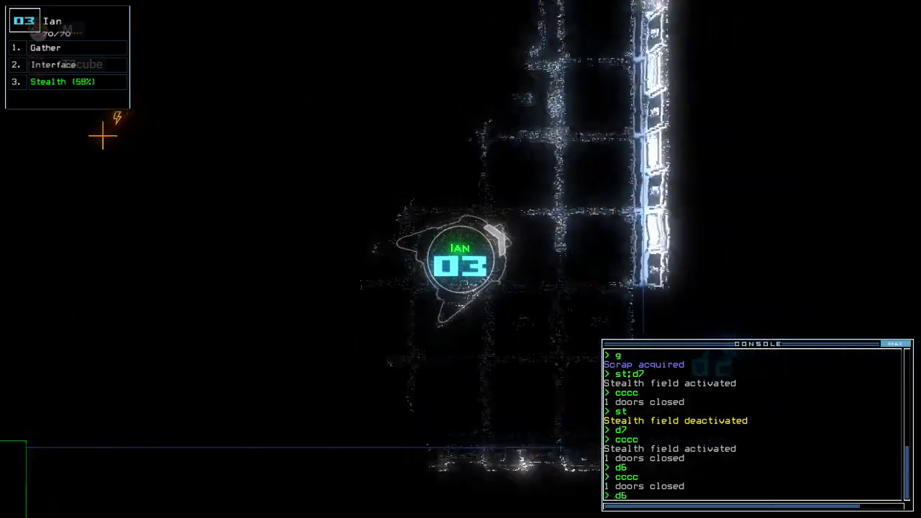
type("d6")
key("Return")
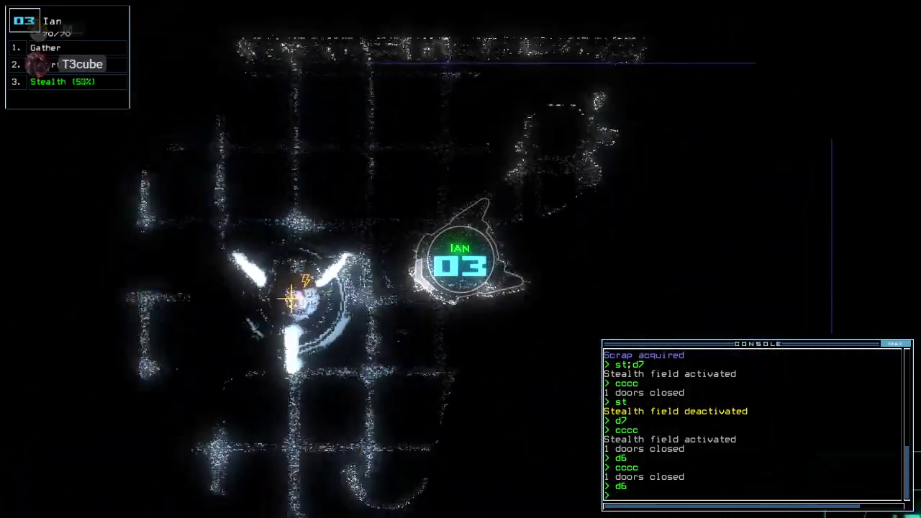
- Drive Ian up the room, close the door behind, and head past door d3
key("Up")
key("Up")
key("Up")
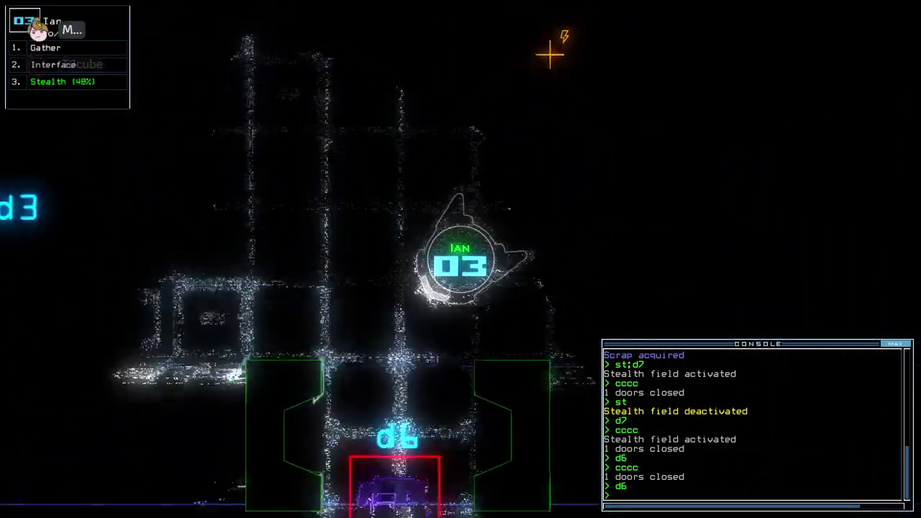
type("cccc")
key("Return")
key("Up")
key("Up")
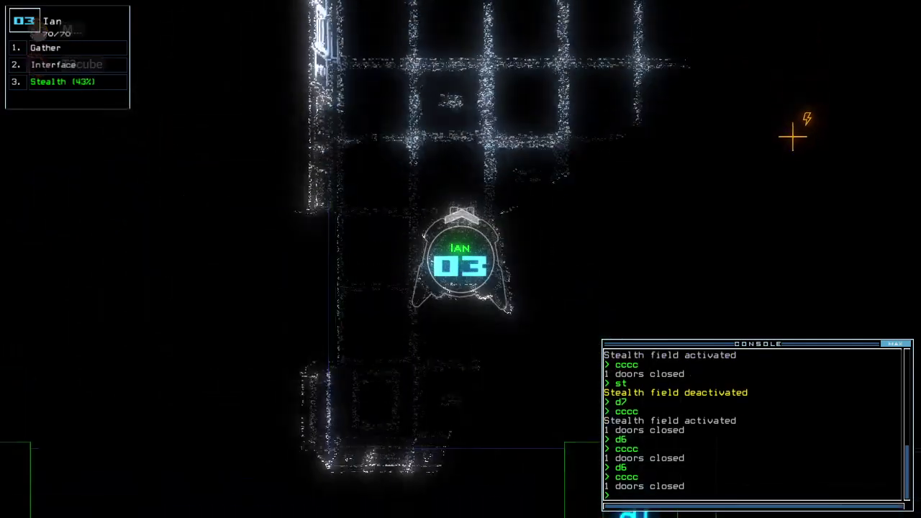
key("Up")
key("Up")
type("d3")
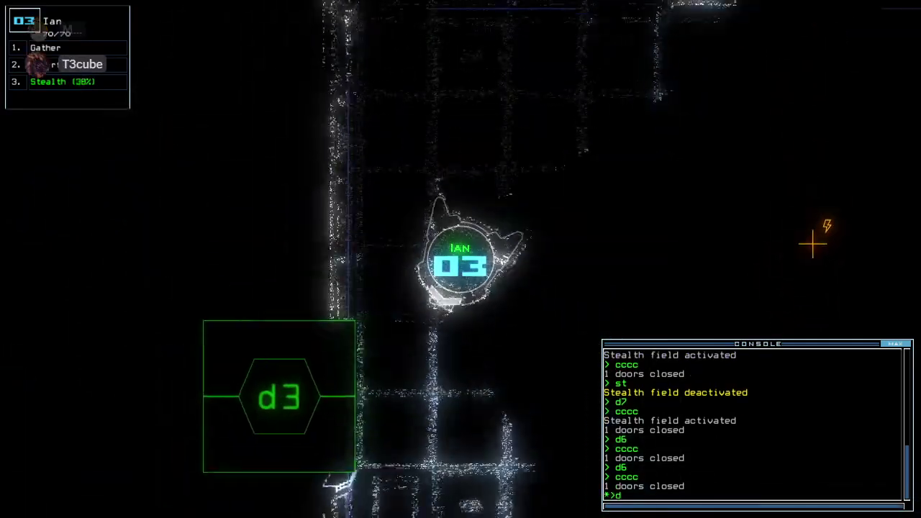
key("Return")
key("Left")
key("Left")
key("Left")
key("Right")
key("Right")
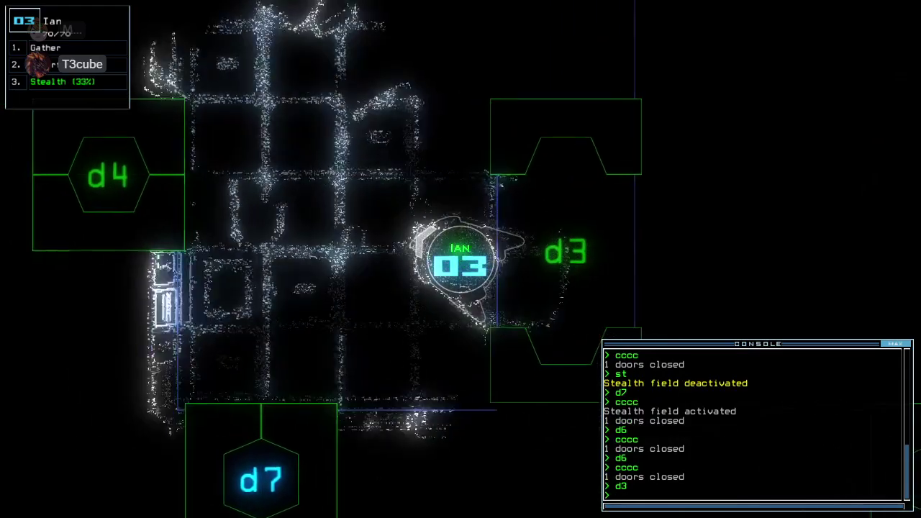
key("Right")
key("Down")
- Take Ian through d5 and d4 past the enemy room, ending at d3 with stealth off
key("Up")
key("Up")
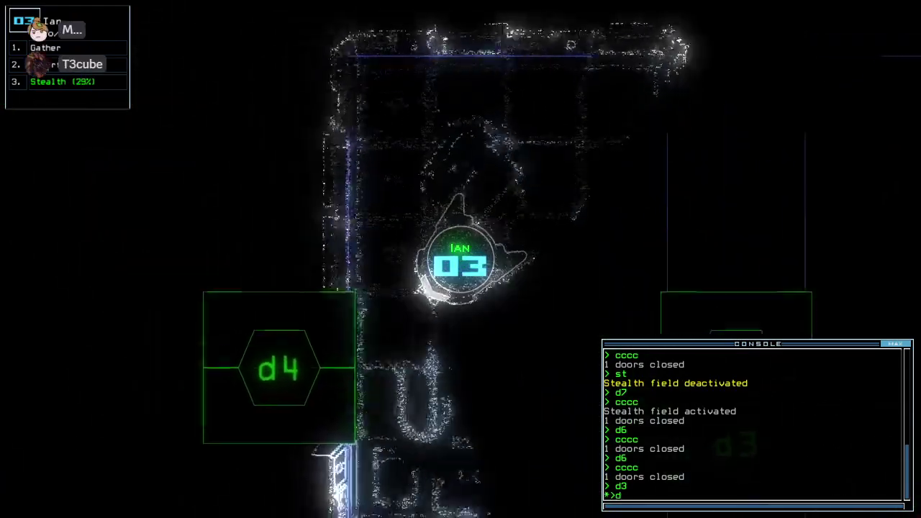
type("d5")
key("Return")
type("cccc")
key("Return")
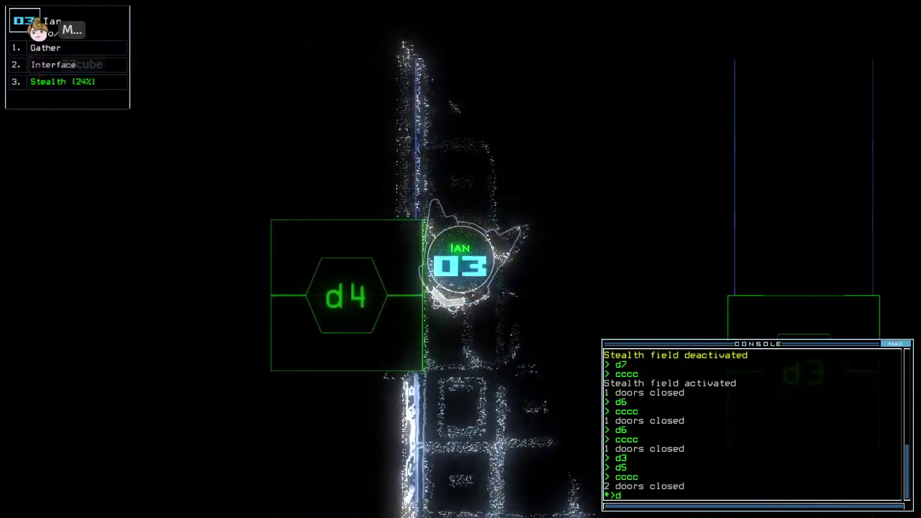
type("4")
key("Return")
key("Left")
key("Left")
key("Left")
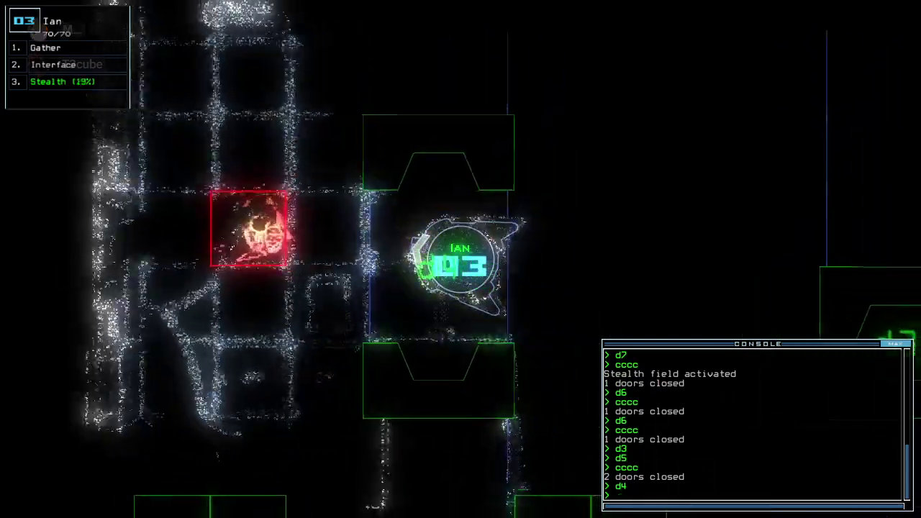
key("Left")
key("Left")
type("cccc")
key("Return")
type("d")
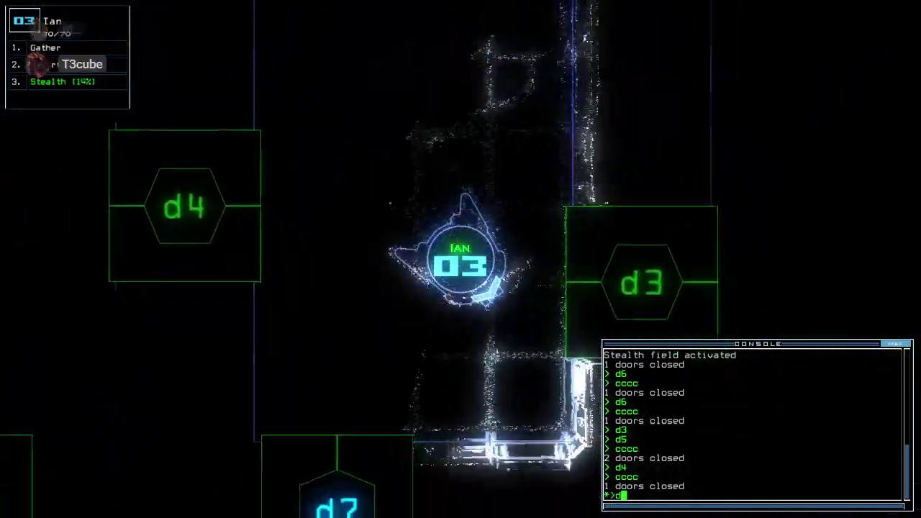
type("3")
key("Return")
type("s")
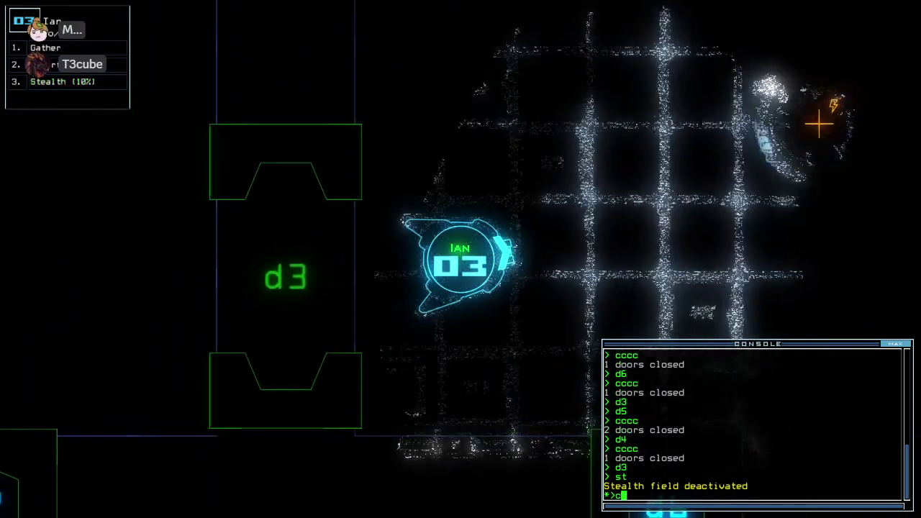
type("ccc")
key("Return")
- Reroute power from r6 to r2 and send Ian under stealth to door d2
key("space")
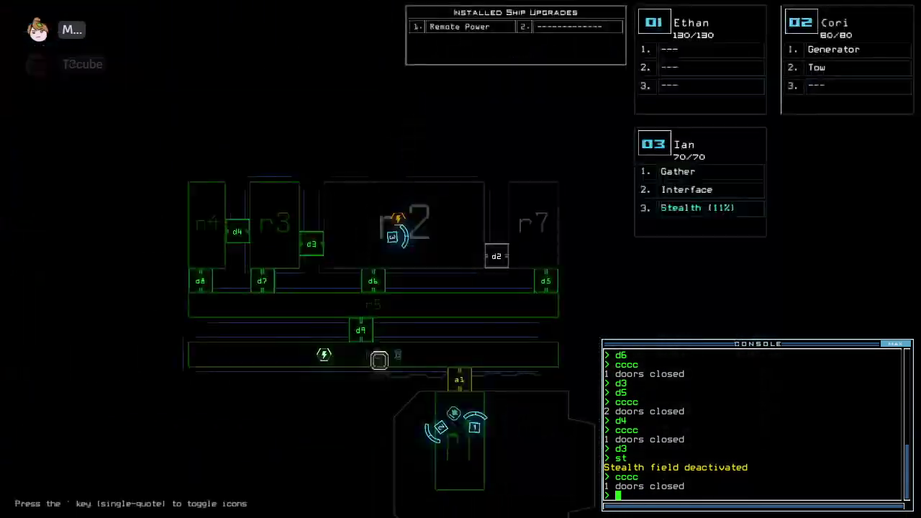
type("rm r")
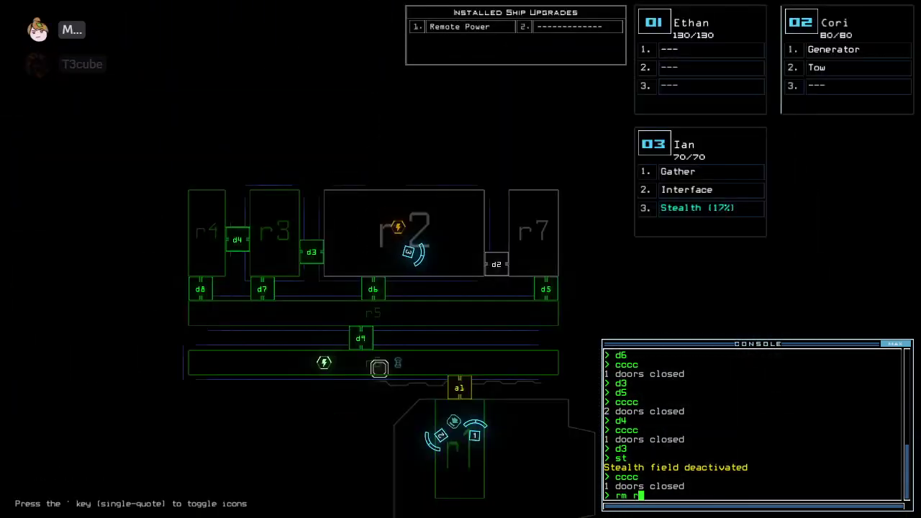
type("6 r2")
key("Return")
key("space")
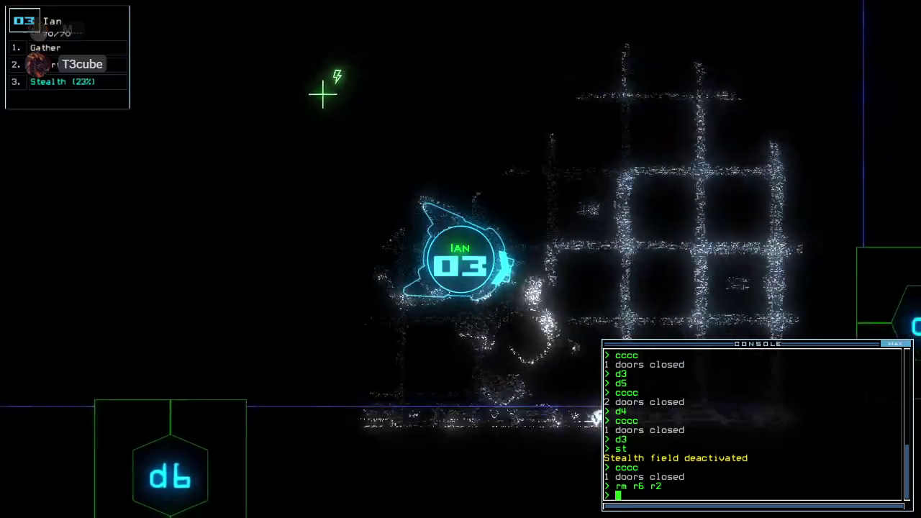
type("st;d2")
key("Return")
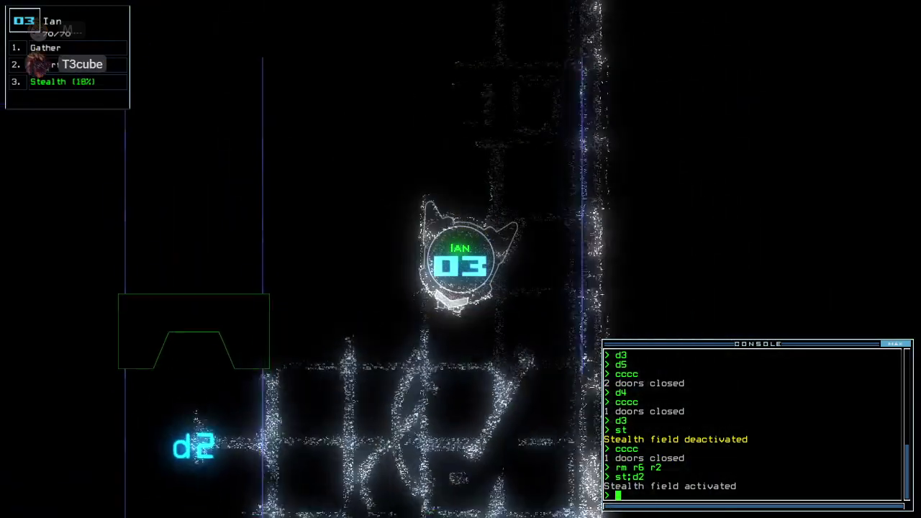
type("st")
key("Return")
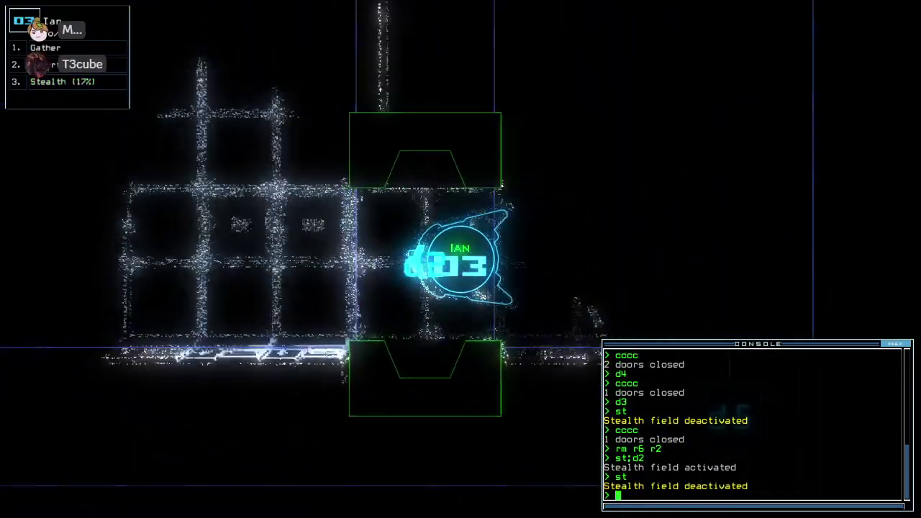
- Move power back from r2 to r6, open door d4, and expand the console
key("space")
type("rm r2 ")
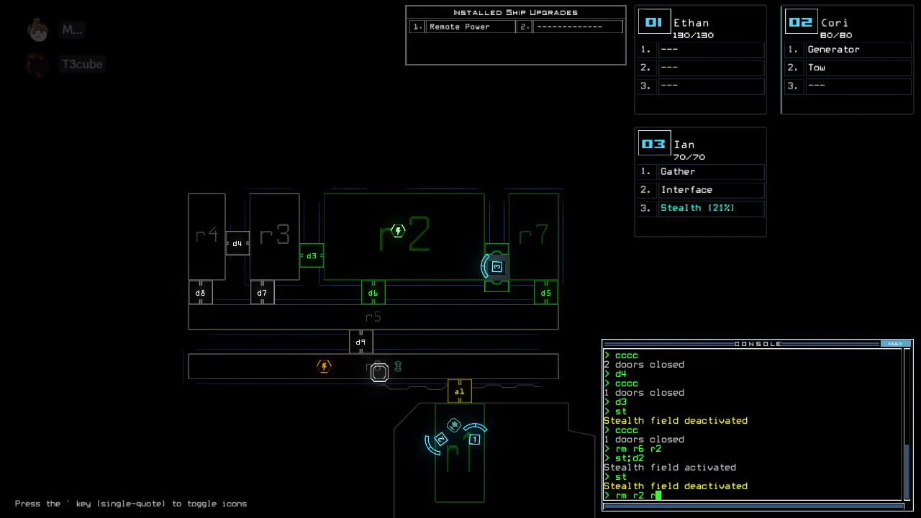
type("r6")
key("Return")
type("d4")
key("Return")
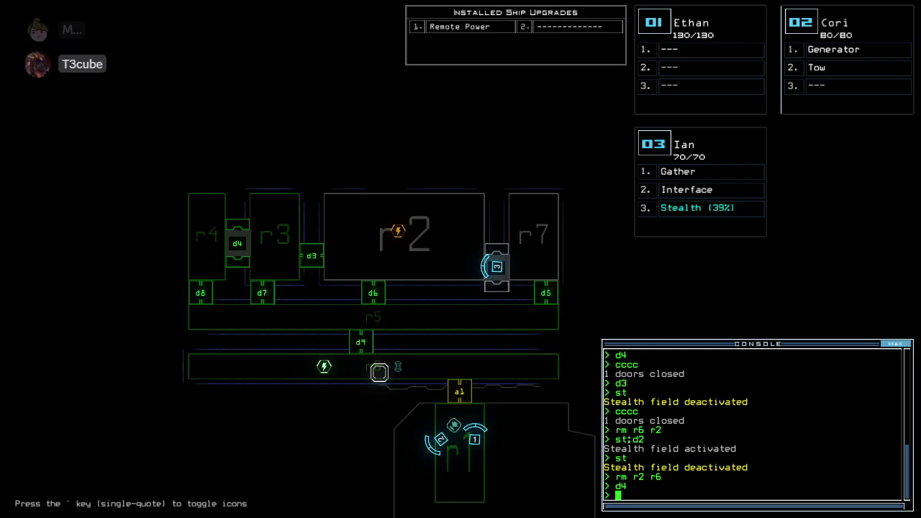
key("Tab")
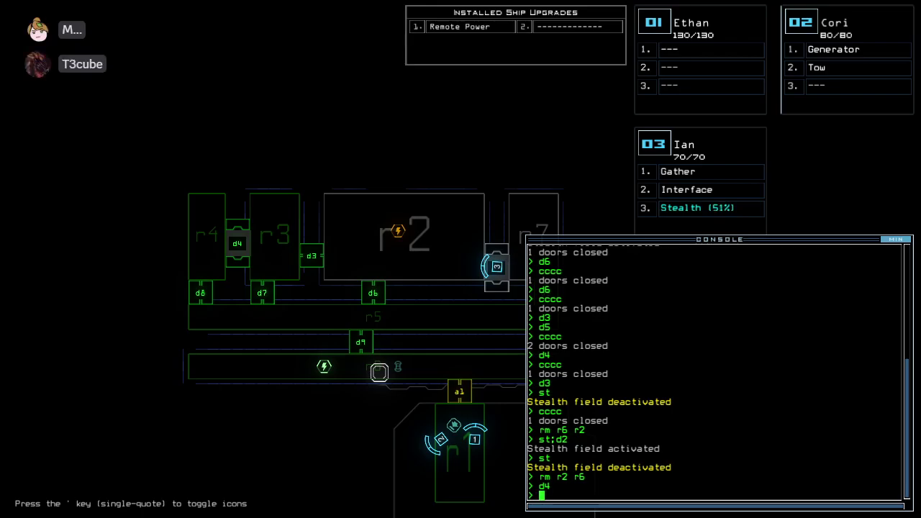
- Close the door behind drone 3, stealth it toward d3, power r2, and open d2
key("Tab")
type("3")
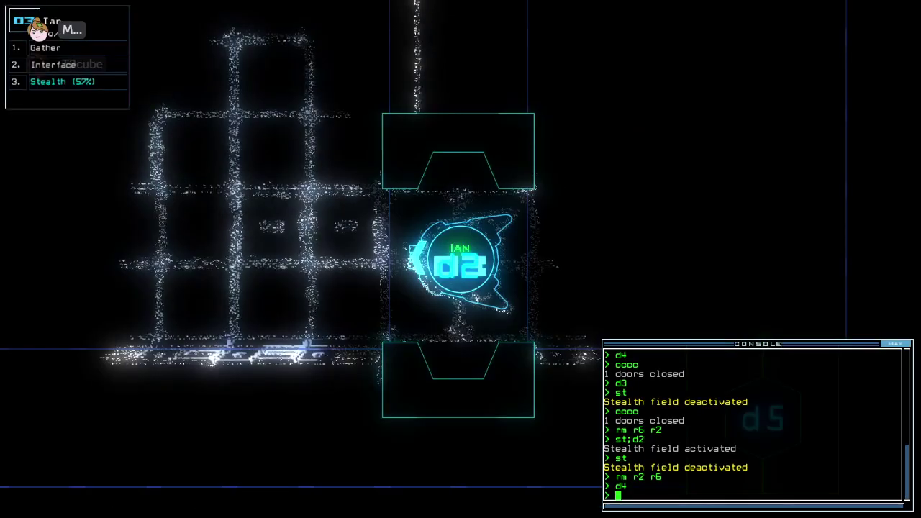
type("cccc")
key("Return")
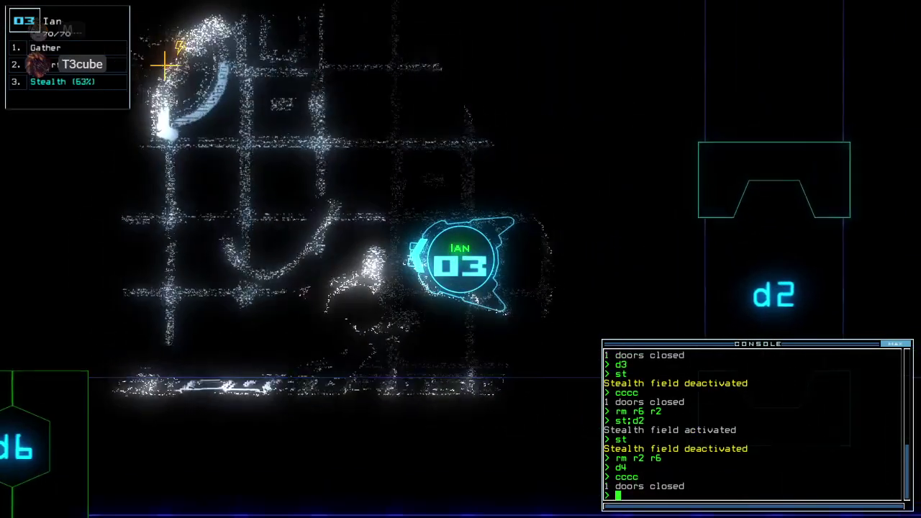
type("st;d3")
key("Left")
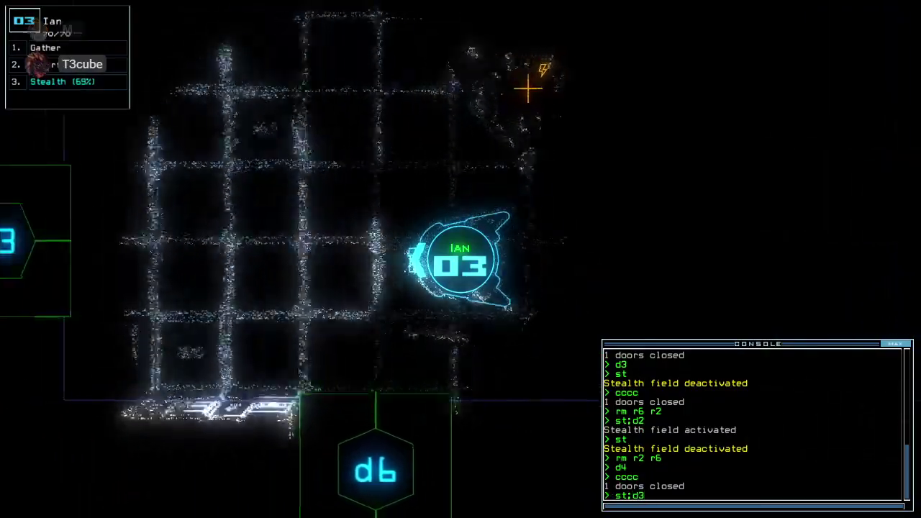
key("Return")
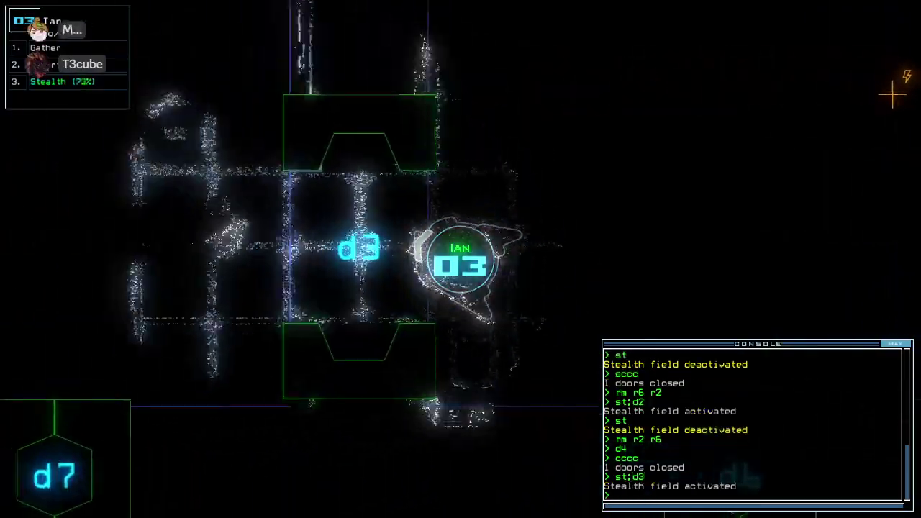
key("space")
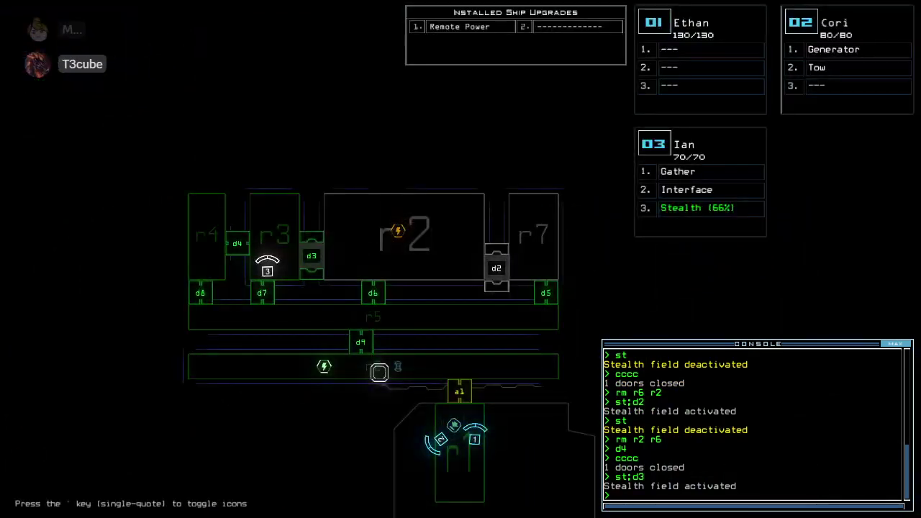
type("rm r")
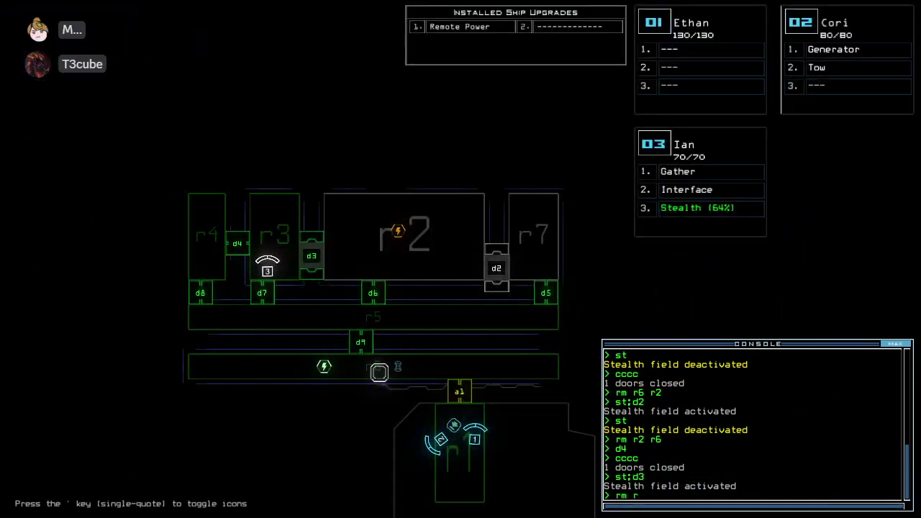
type("6 r2")
key("Return")
type("2")
key("Return")
key("space")
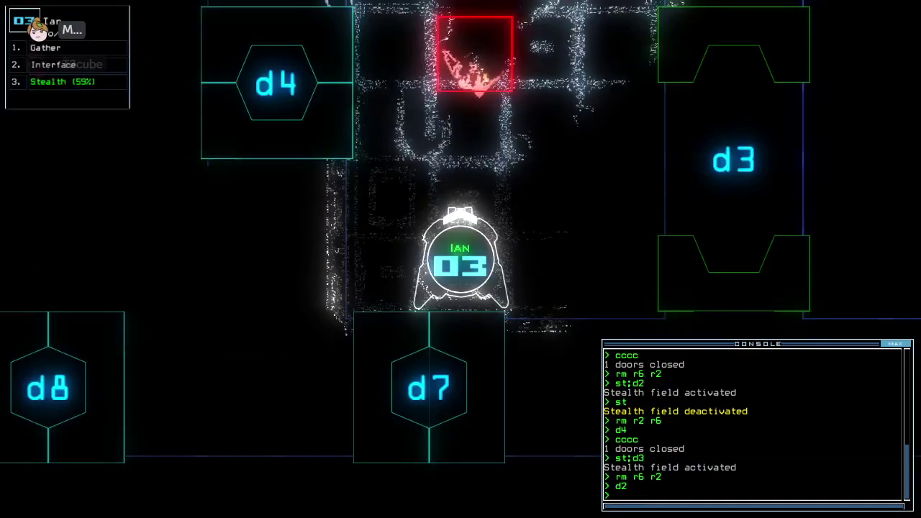
- Open doors d5 and d3, steer drone 3 through, drop stealth, and power r6
key("space")
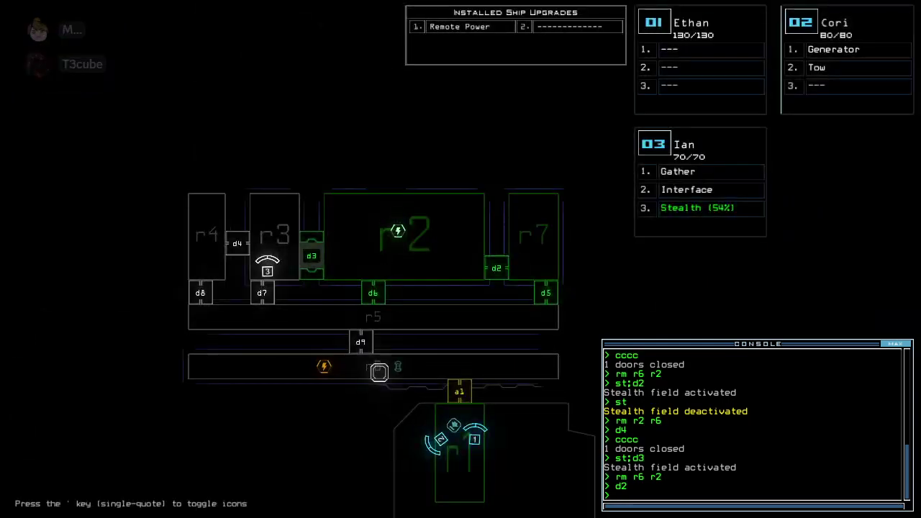
type("d5")
key("Return")
key("space")
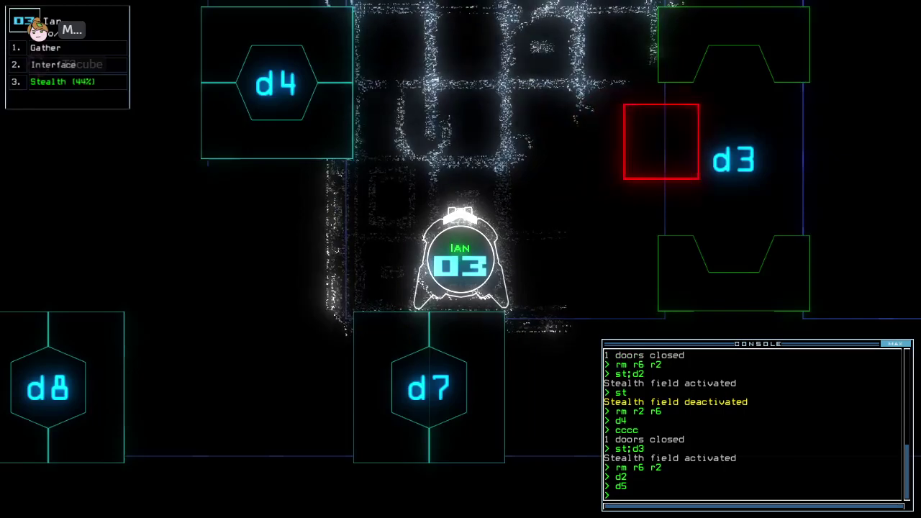
key("Left")
key("Up")
type("d3")
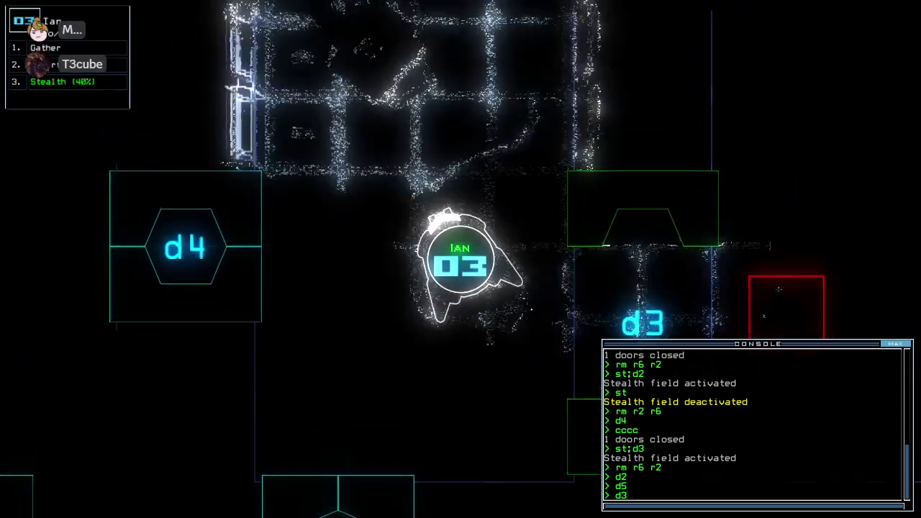
key("Return")
type("st")
key("Return")
key("space")
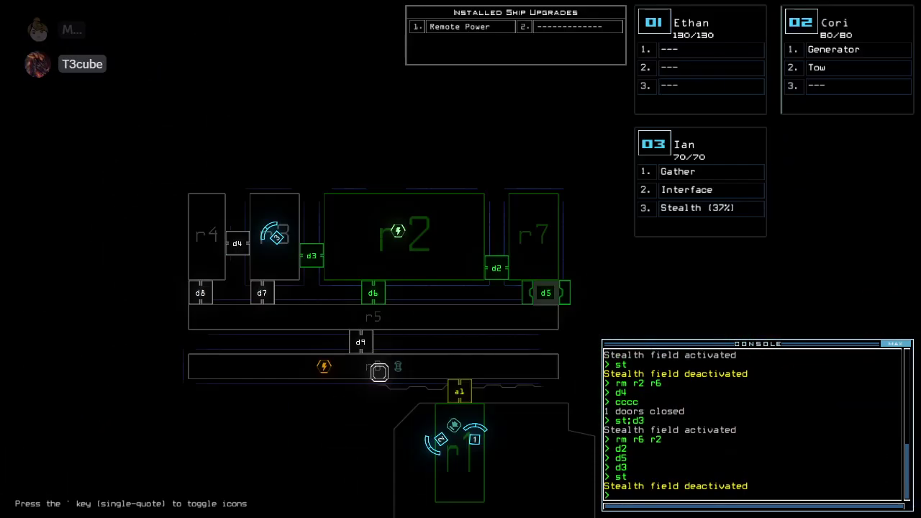
type("2 r6")
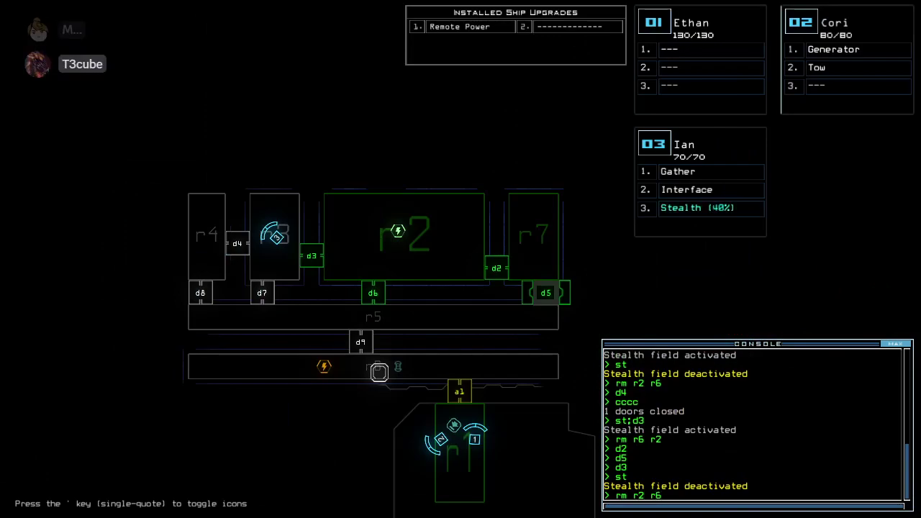
key("Return")
key("space")
type("d4")
- Move drone 3 through doors d4 and d3, closing each behind it
key("Return")
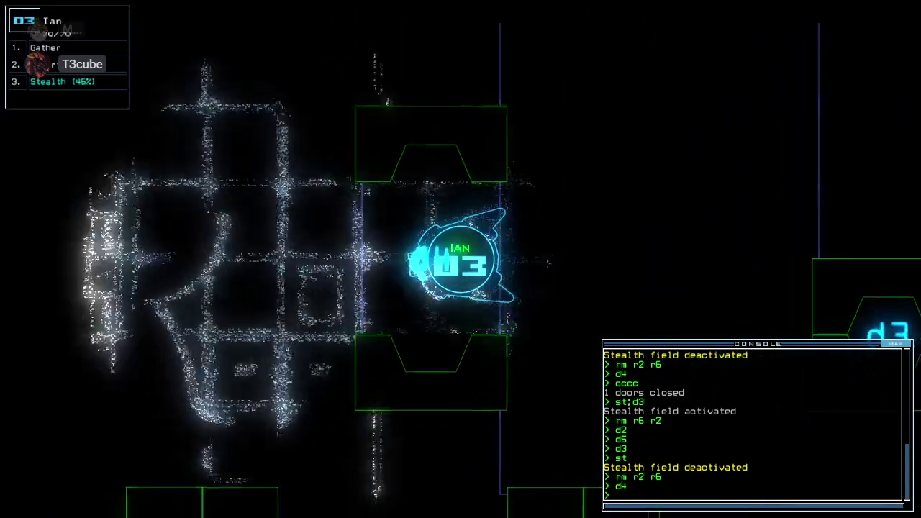
key("Up")
key("Up")
key("Up")
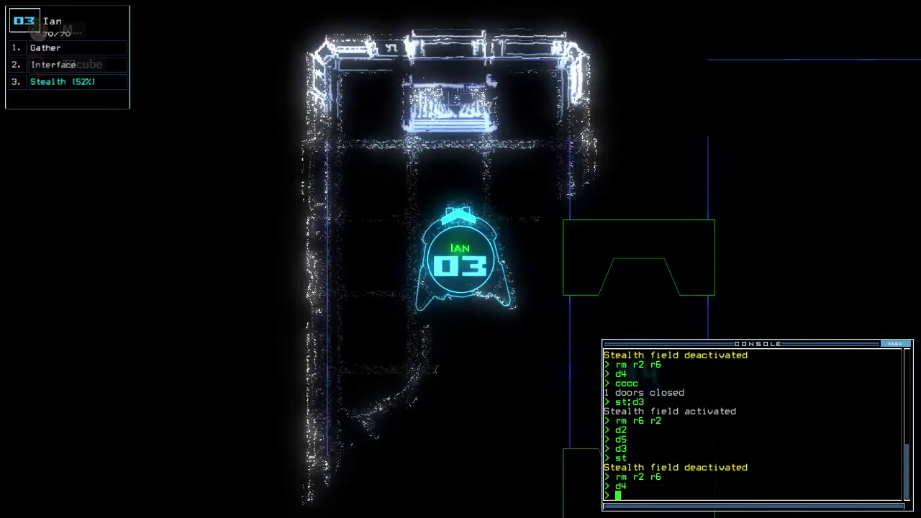
key("Up")
key("Up")
type("d4")
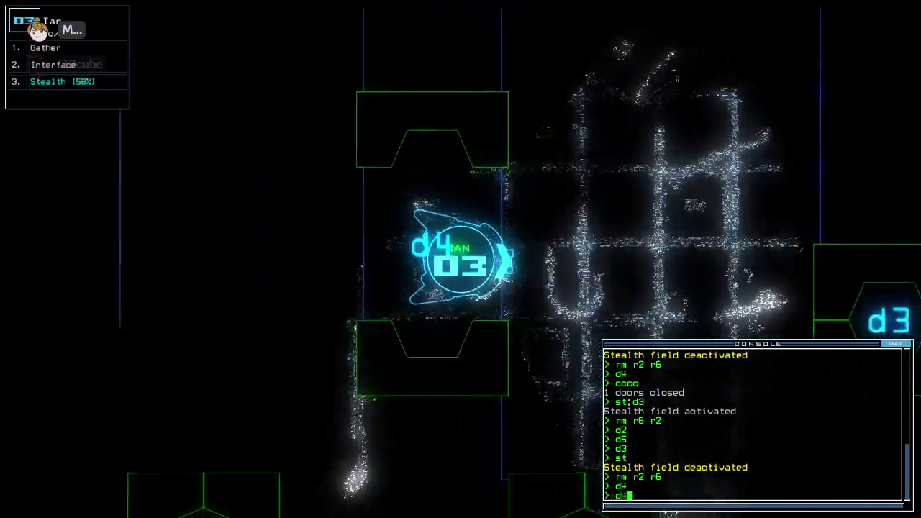
key("Return")
type("st;d3")
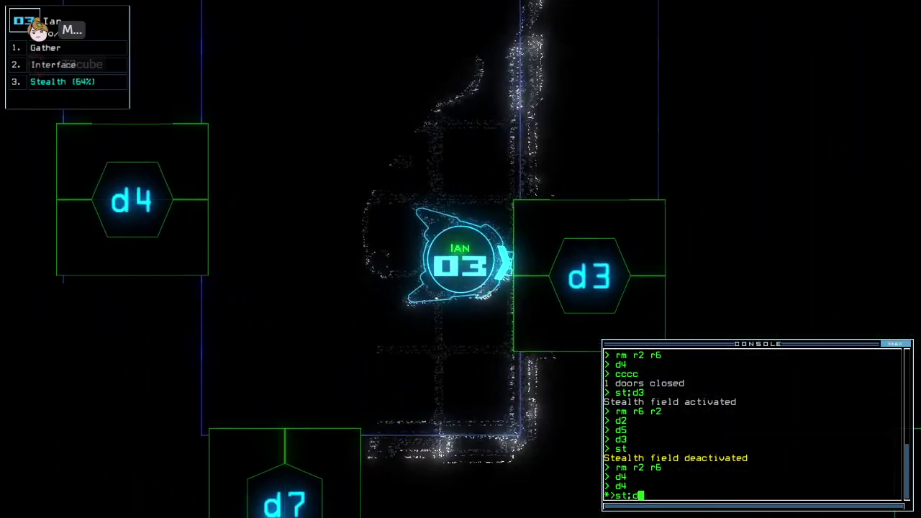
key("Return")
key("Up")
key("Up")
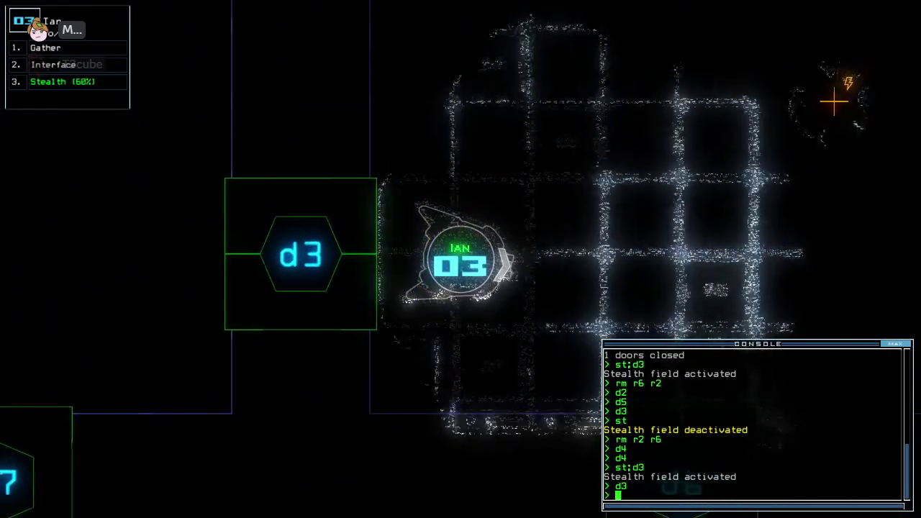
type("d3")
key("Return")
type("cccc")
- Pass drone 3 through d6 and d9 closing each, then open all r1 doors
key("Return")
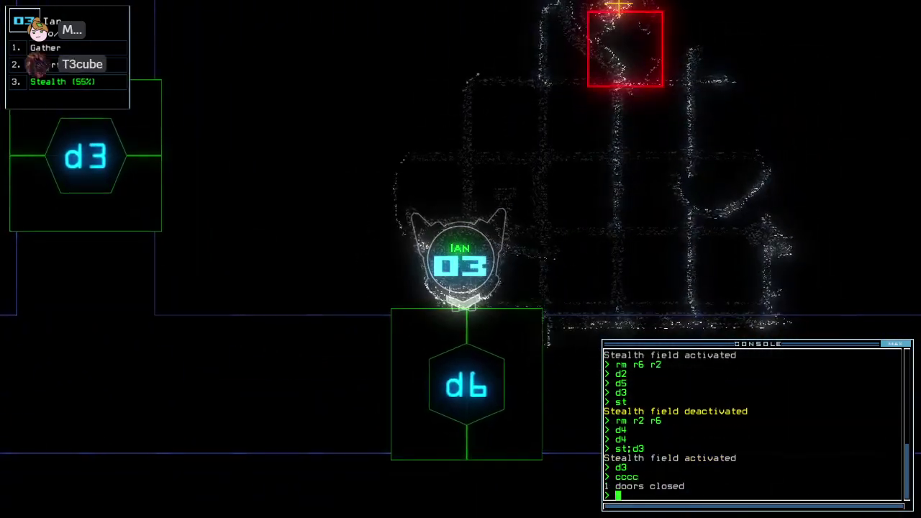
type("d6")
key("Return")
type("cccc")
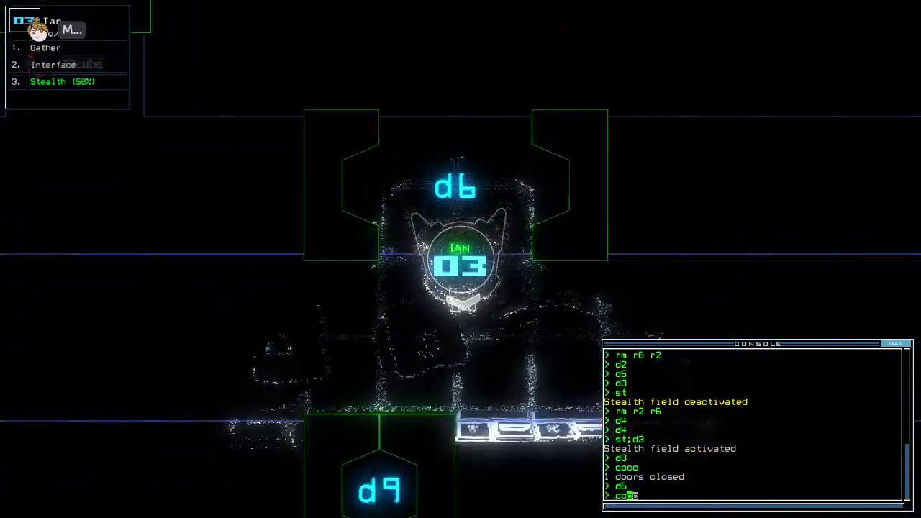
key("Return")
type("d9")
key("Return")
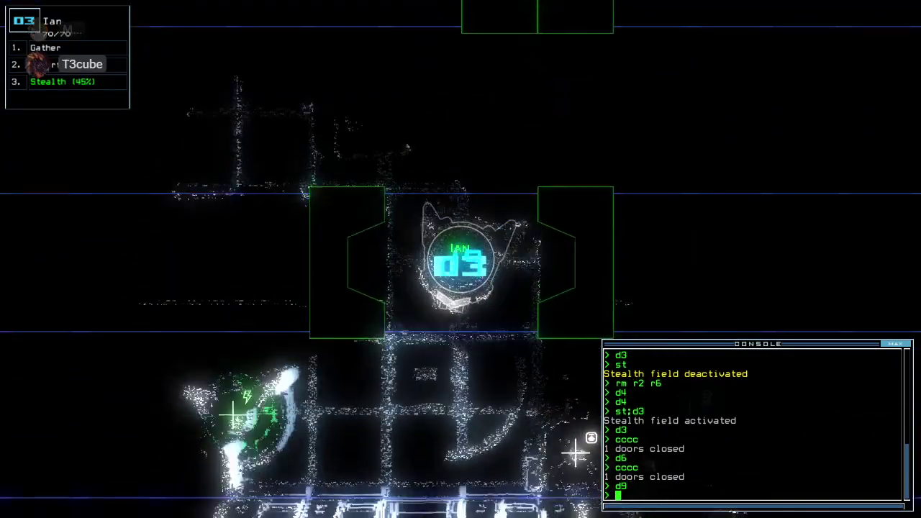
type("cccc")
key("Return")
type("st")
key("Return")
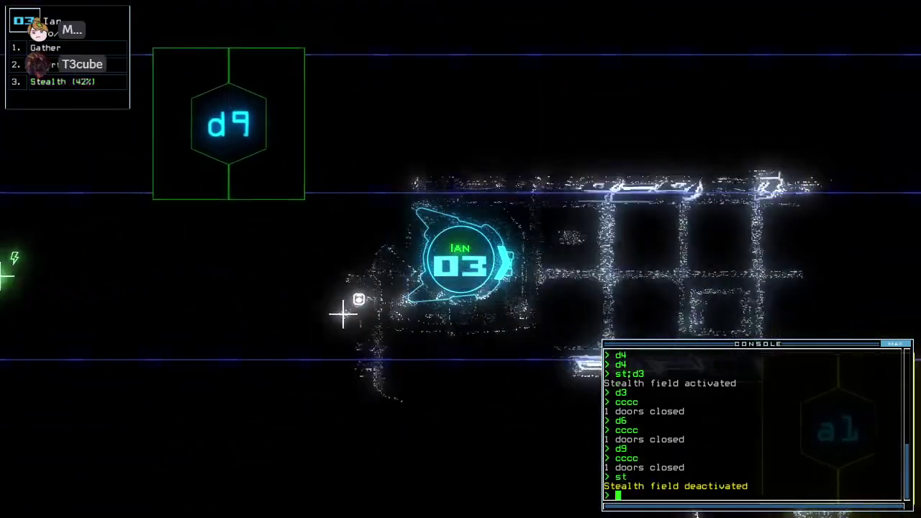
type("arr")
key("Return")
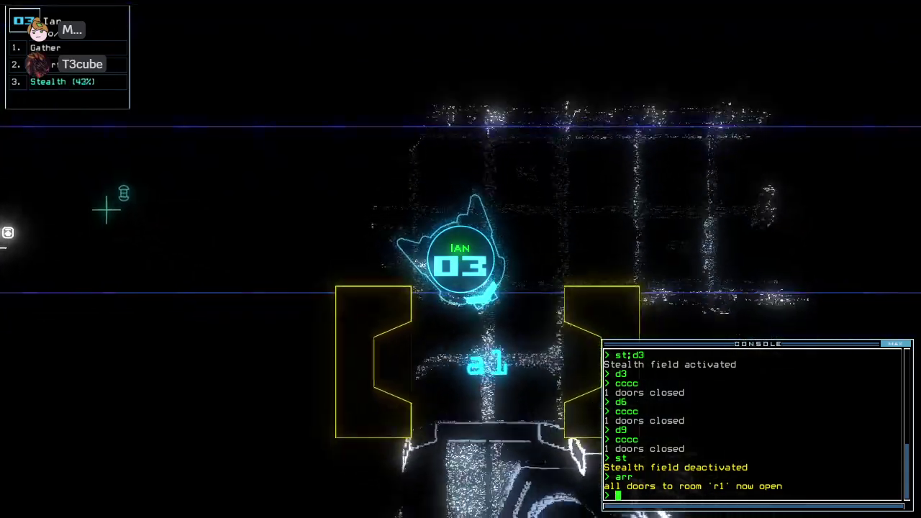
type("ra")
- Close r1's doors, leave with a 625 score, check friends rankings, and return
key("Return")
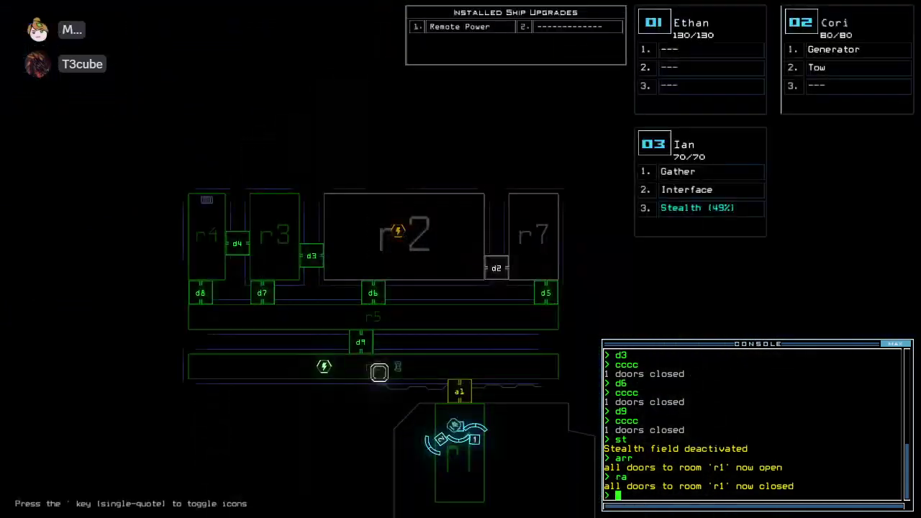
type("out")
key("Return")
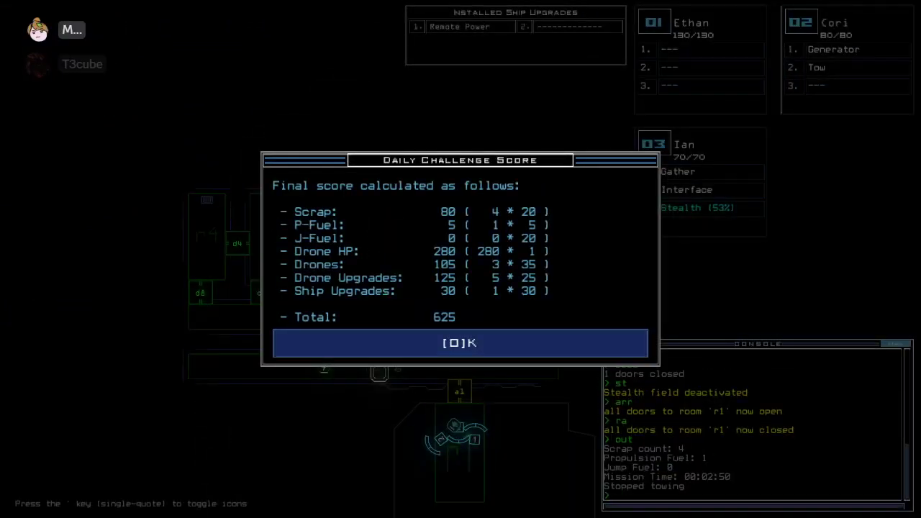
key("o")
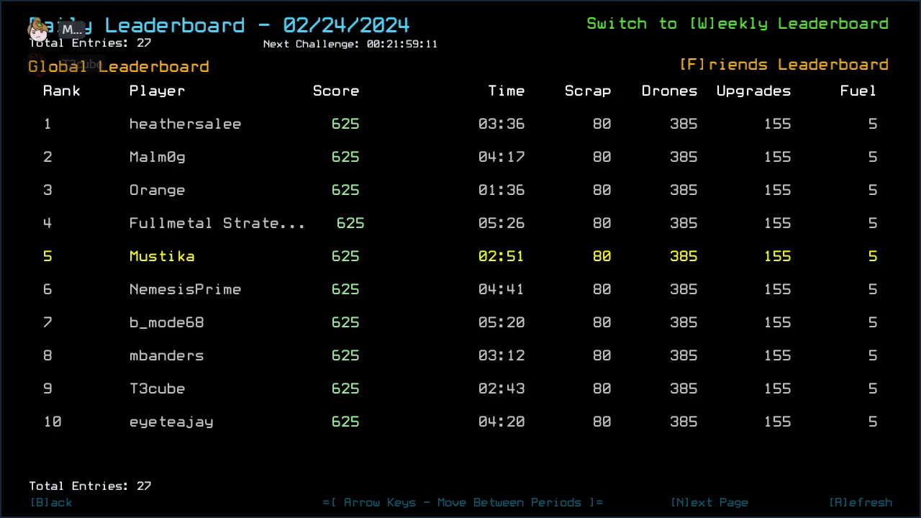
key("f")
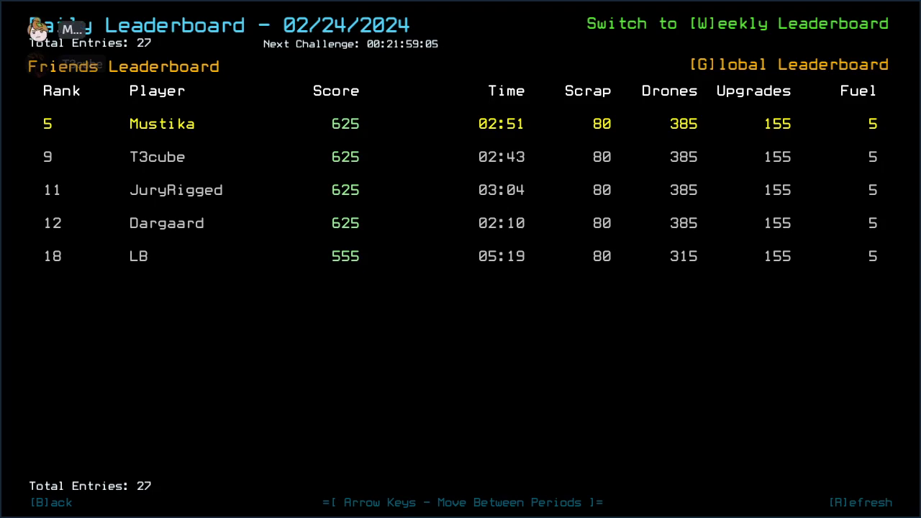
key("b")
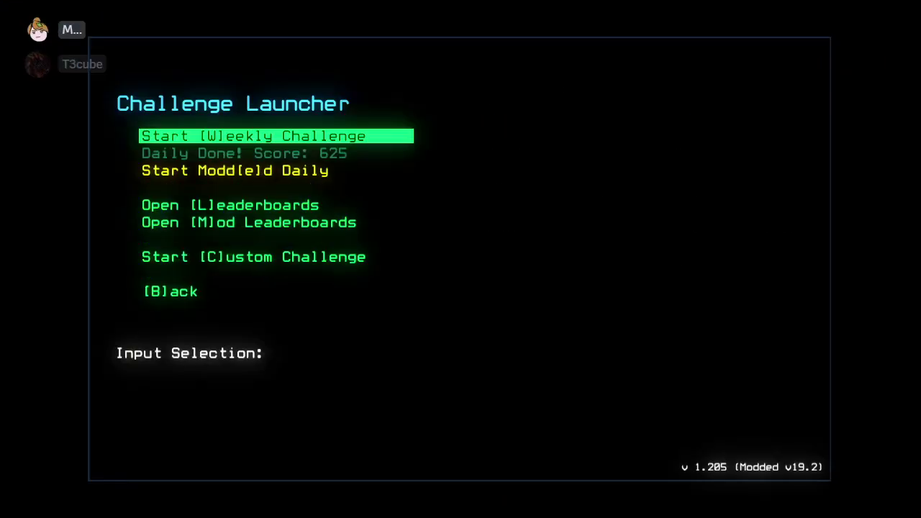
- Launch the modded daily challenge and let the new derelict load with three drones
key("e")
key("Return")
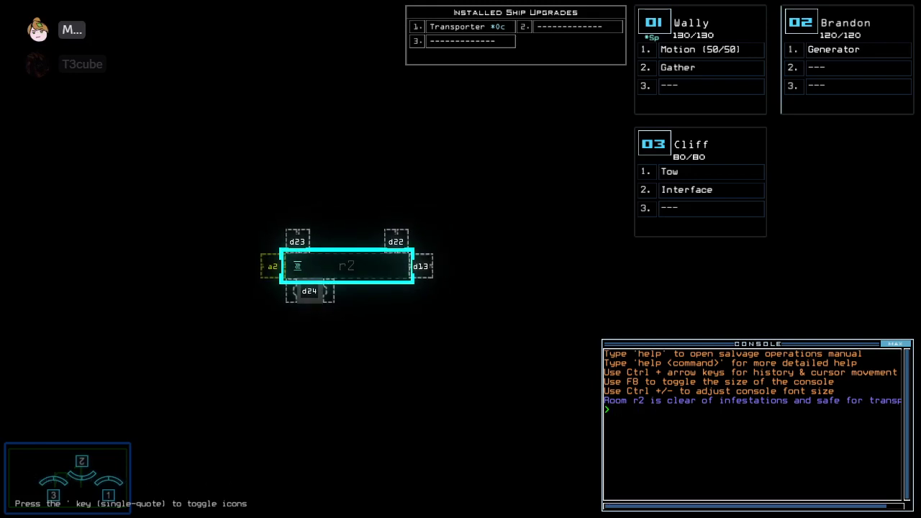
type("status")
- Check derelict status, move upgrades onto Wally, seal the r1 doors, and locate the r2 signal
key("Return")
type("set 3;set 2;sup")
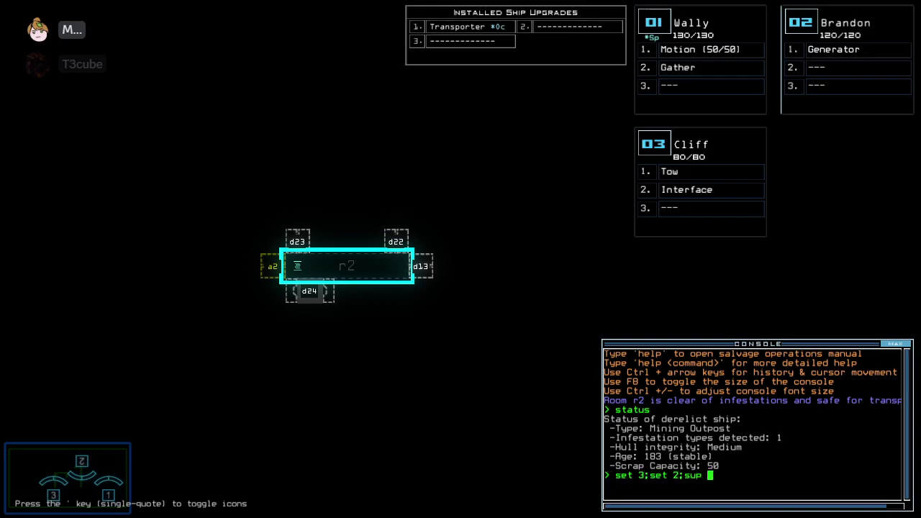
type("3")
key("Return")
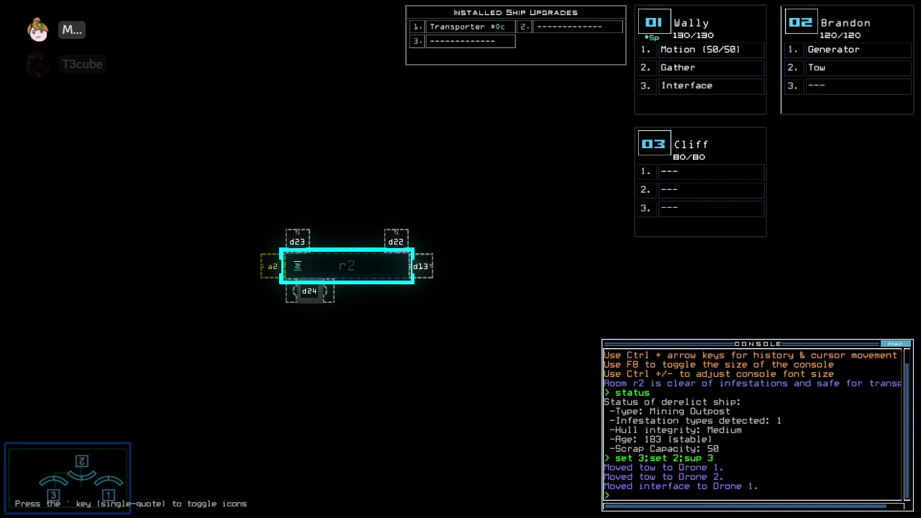
type("vv")
key("Return")
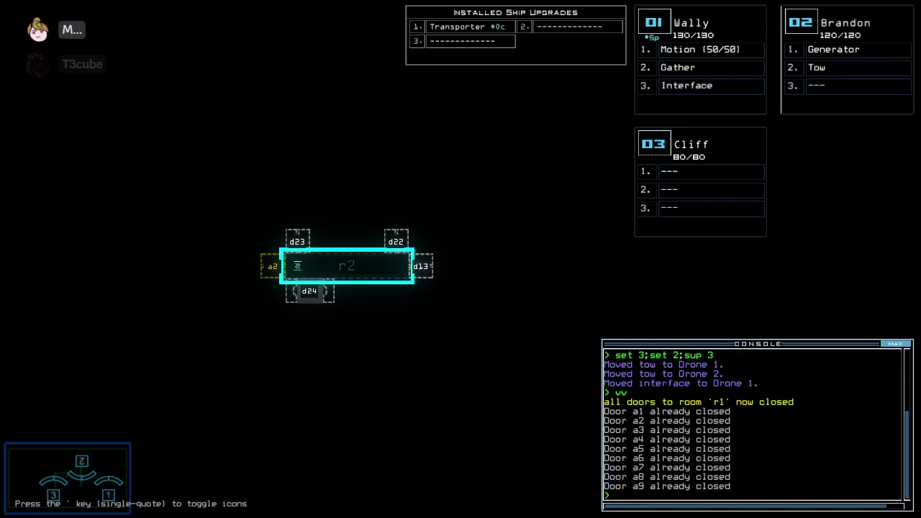
type("transport")
key("Return")
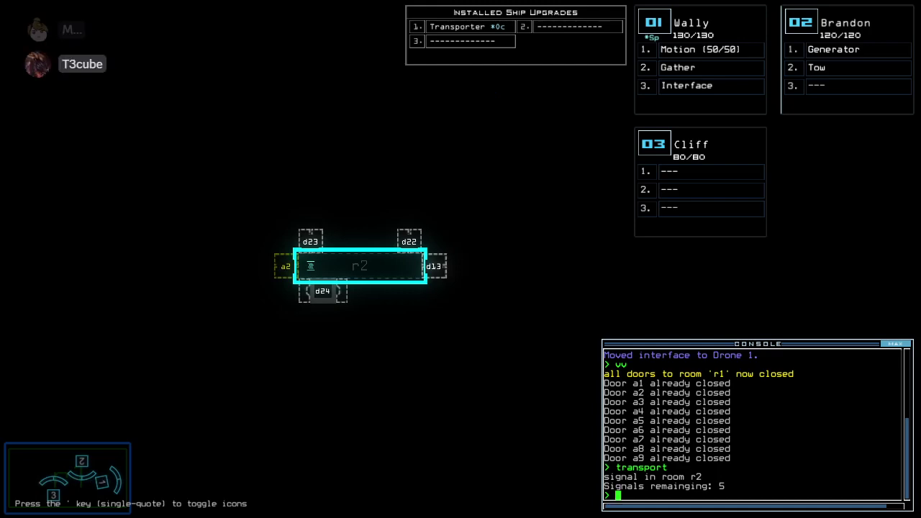
type("transport 1 2 r2")
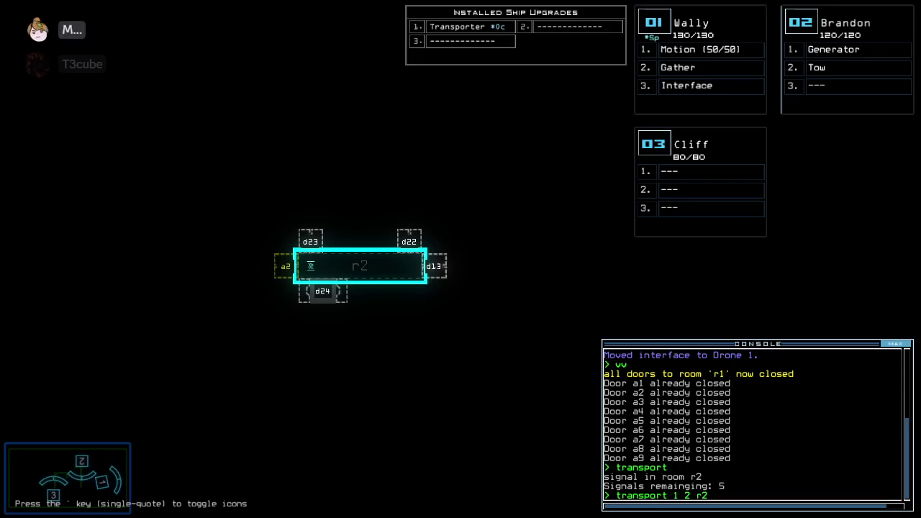
- Land drones 1 and 2 in r2 and power the generator with Brandon
key("Return")
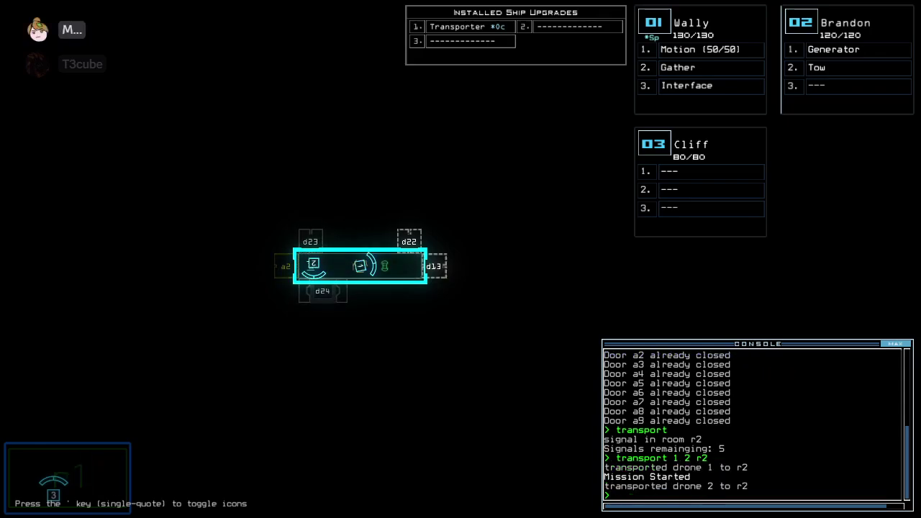
key("Return")
key("1")
type("g")
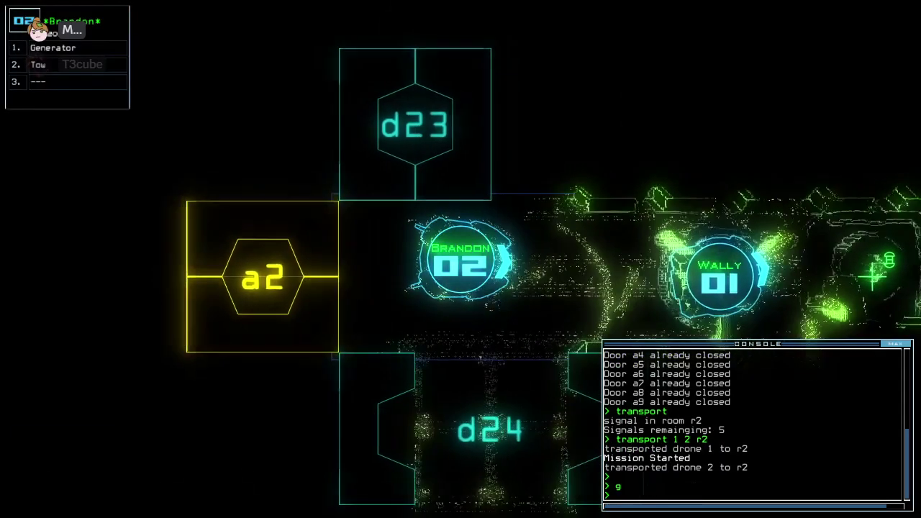
key("Return")
type("g")
- Gather fuel with Wally and run a motion scan of nearby rooms
key("Return")
key("space")
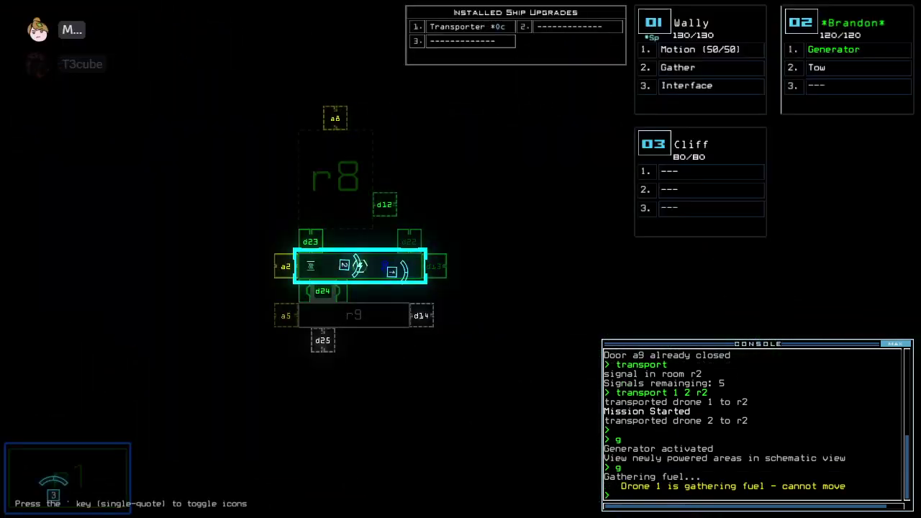
type("motion")
key("Return")
key("space")
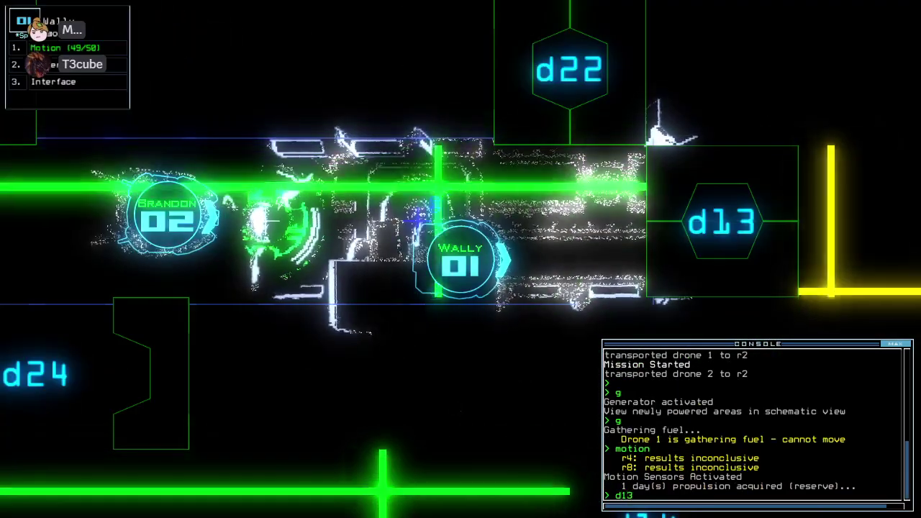
type("d13 d13 d22 d22")
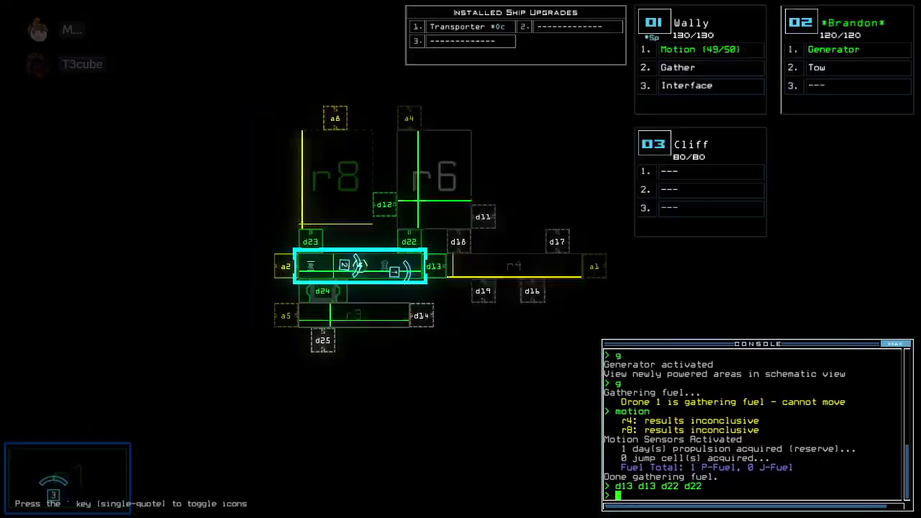
- Open doors d13 and d22 and move Wally through d22
key("Return")
type("d2")
key("Return")
type("d2")
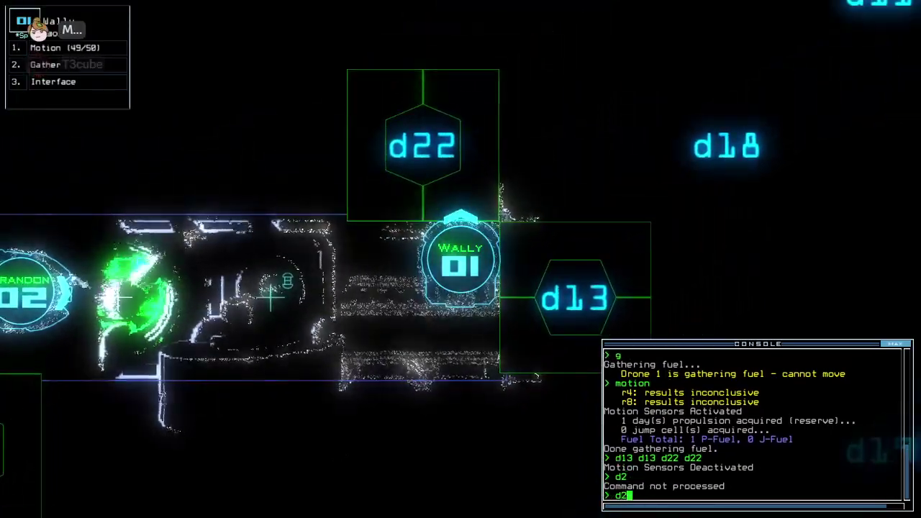
type("2")
key("Return")
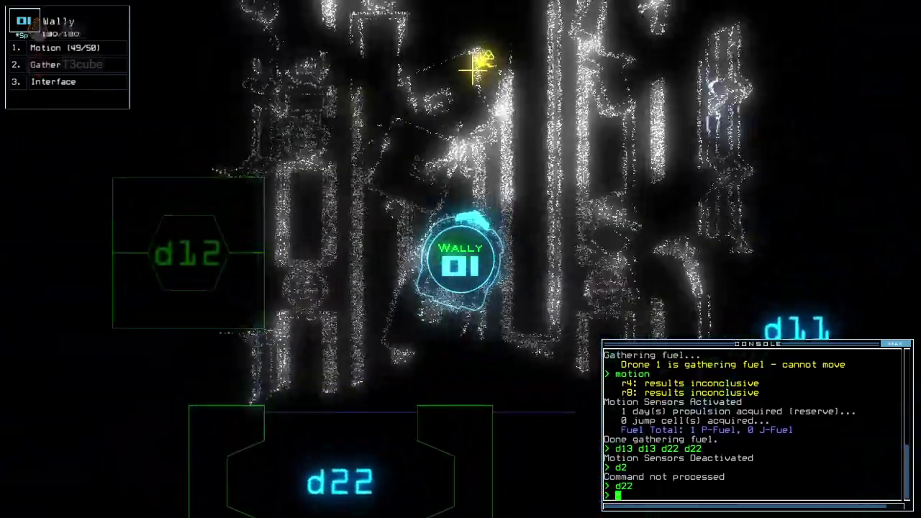
type("g")
- Have Wally gather scrap twice, then send him toward door d12
key("Return")
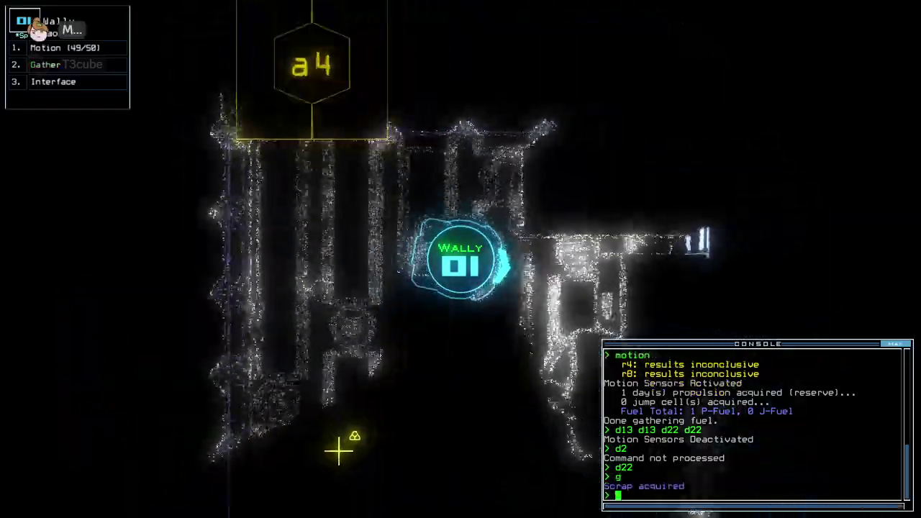
type("g")
key("Return")
type("d")
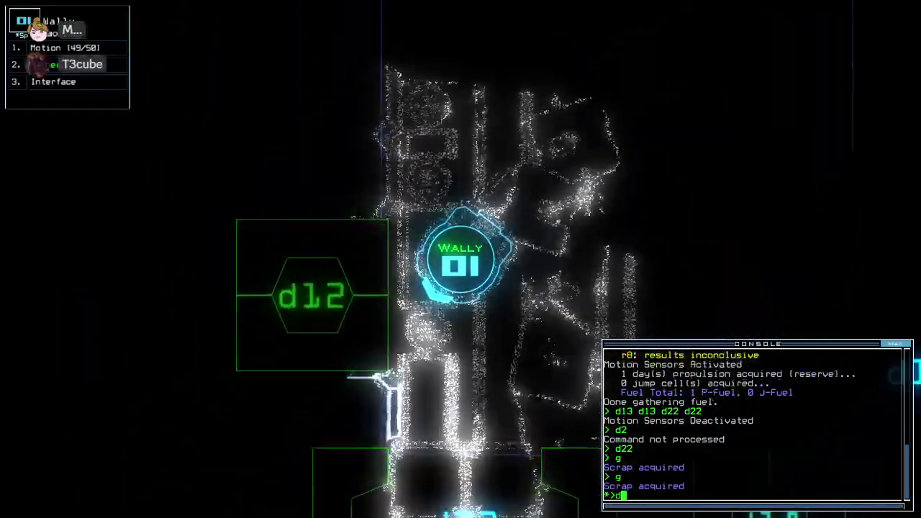
type("12")
key("Return")
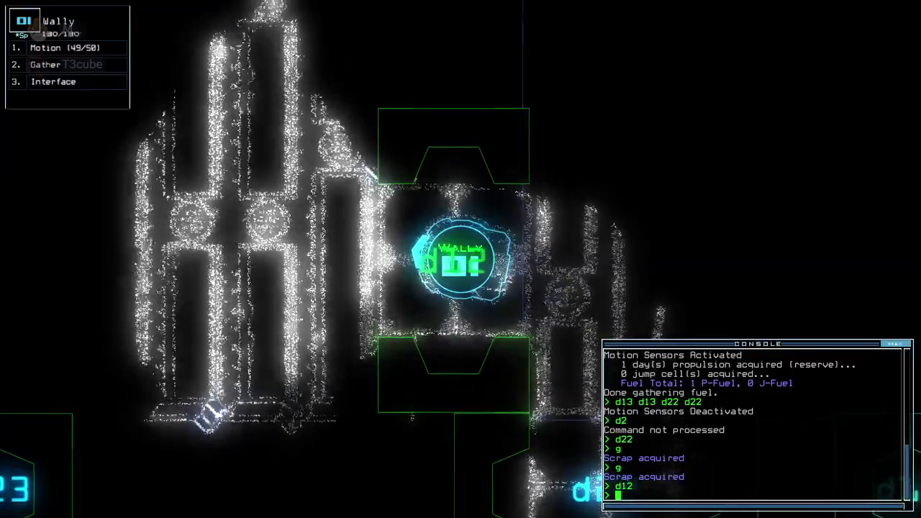
key("Tab")
key("Tab")
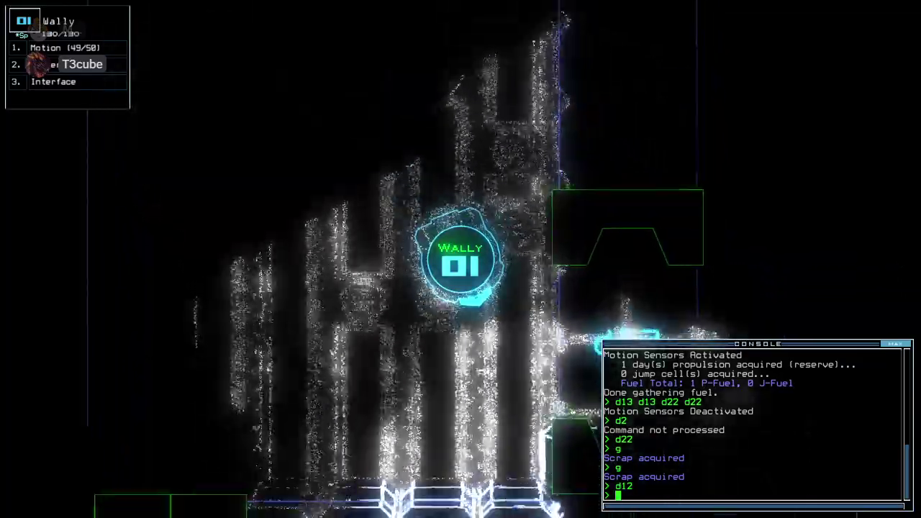
type("d12")
- Route Wally through door d13, close the doors around him, and gather scrap
key("Return")
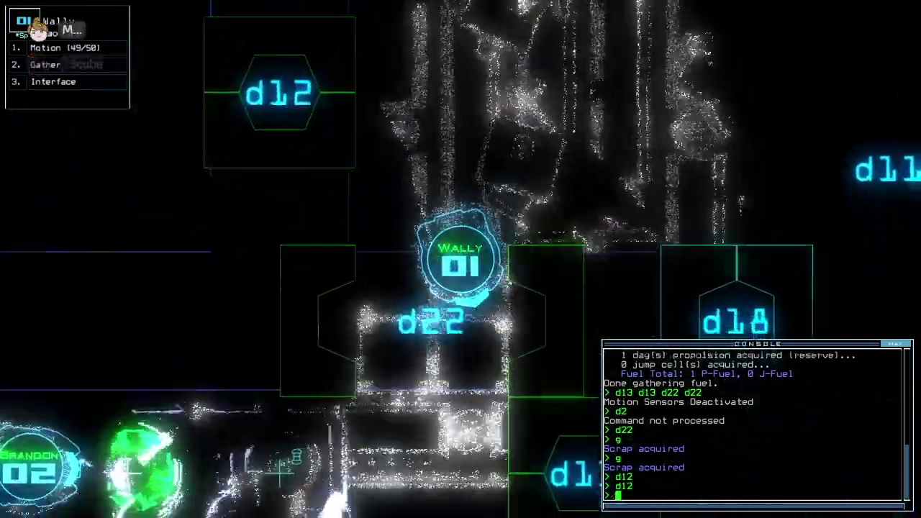
type("d22")
key("Return")
type("d13 d1")
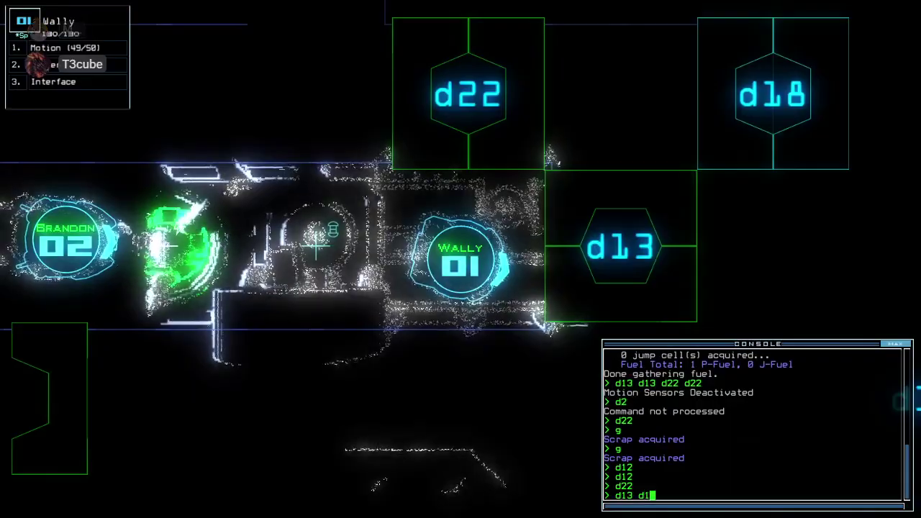
type("3")
key("Return")
type("d13")
key("Return")
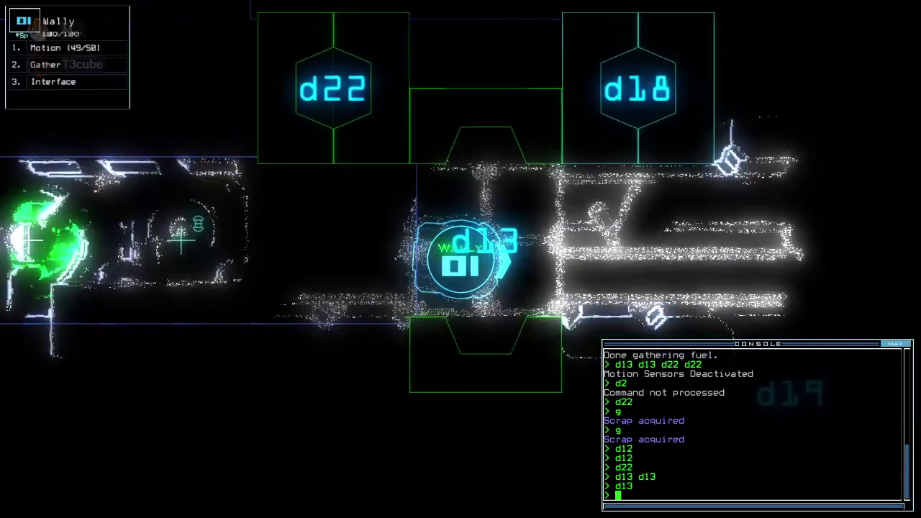
type("ccc")
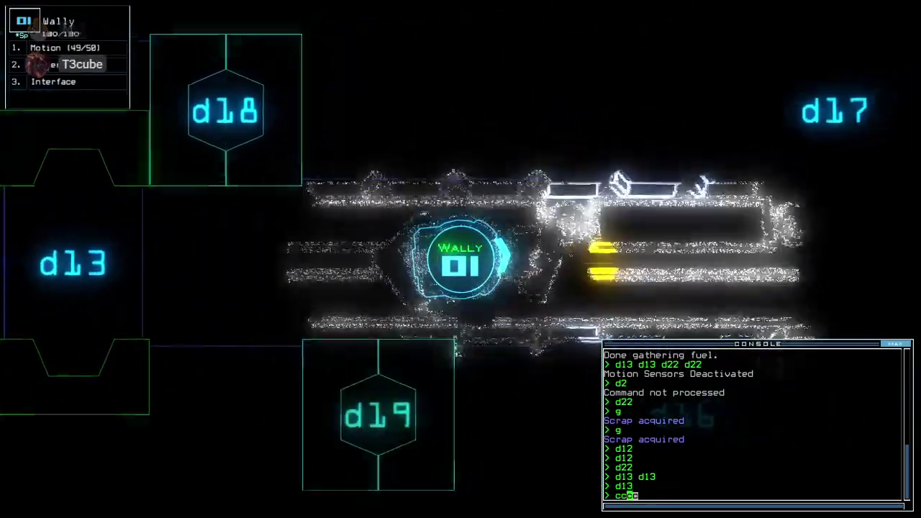
key("Return")
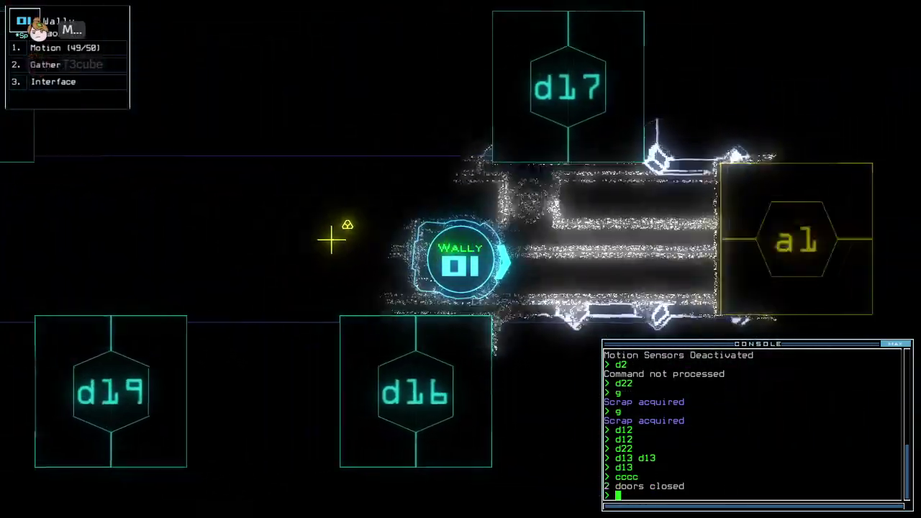
type("g")
key("Return")
type("d13")
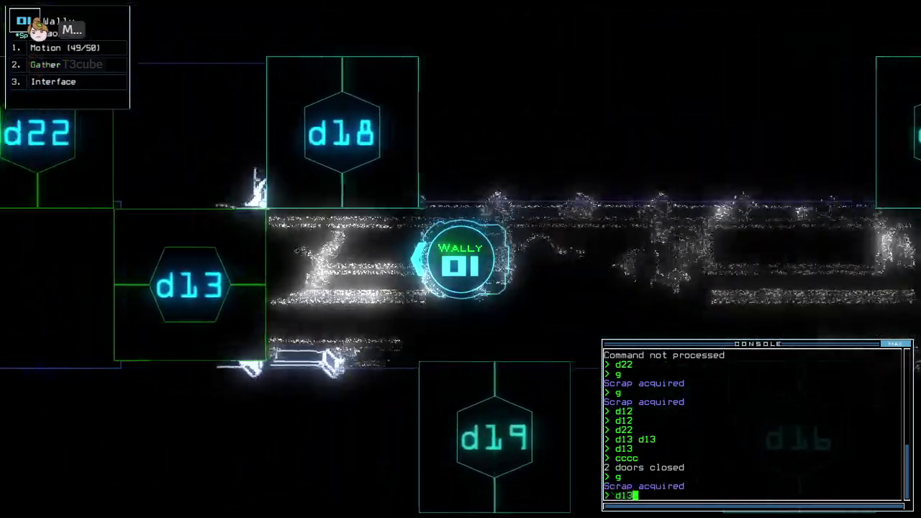
- Bring Wally back through d13, closing it, then salvage scrap twice beyond d24 and return
key("Return")
type("cccc")
key("Return")
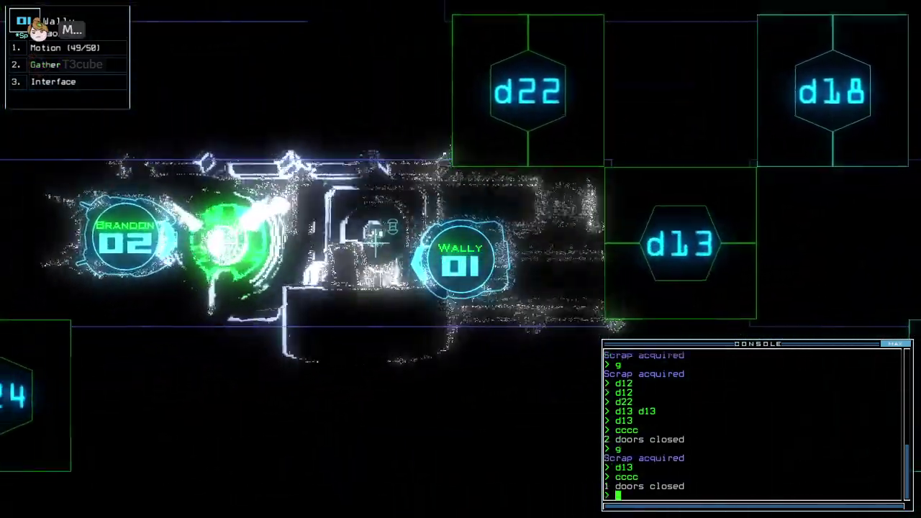
type("d2")
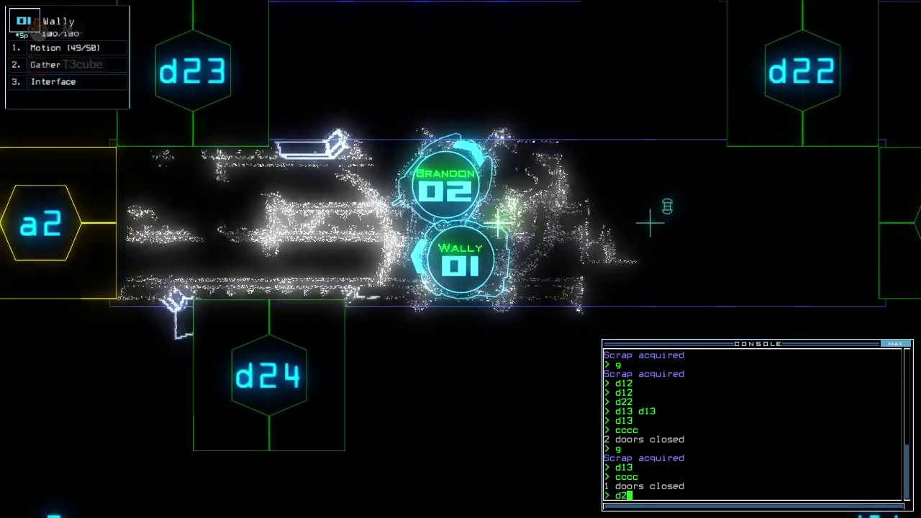
type("4")
key("Return")
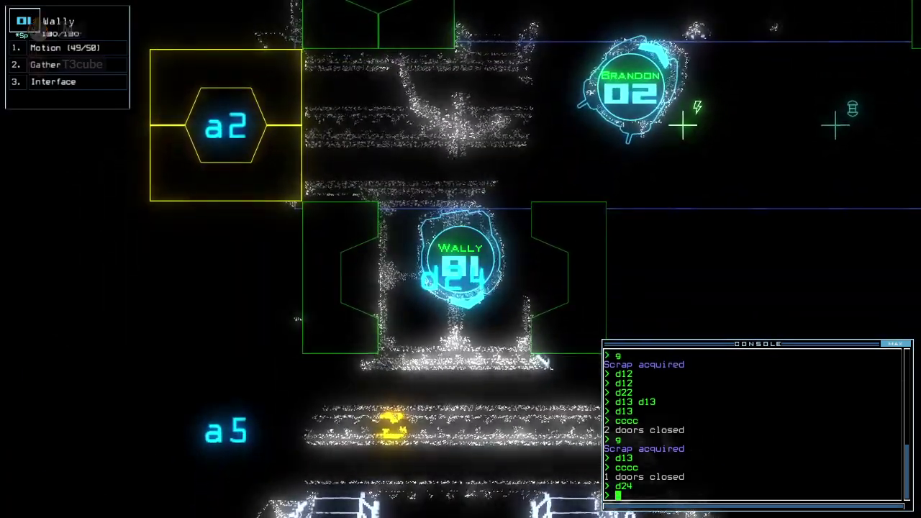
key("Down")
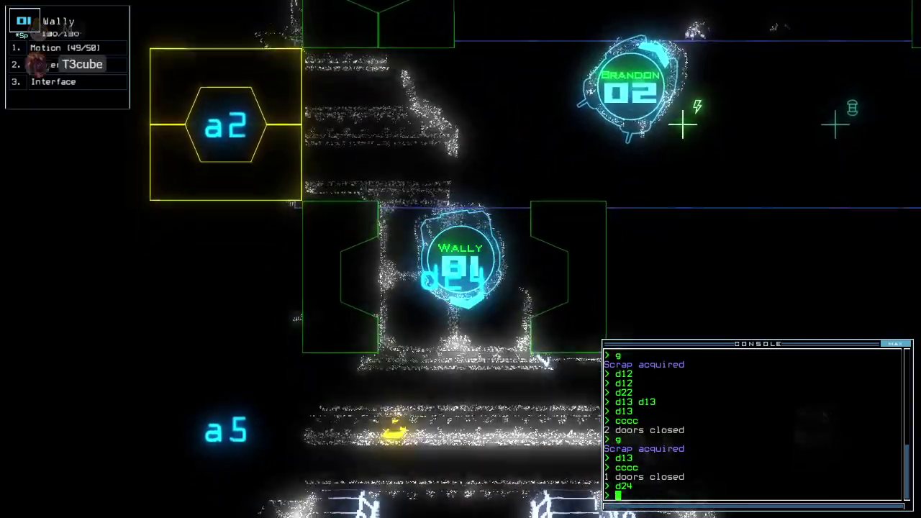
type("g")
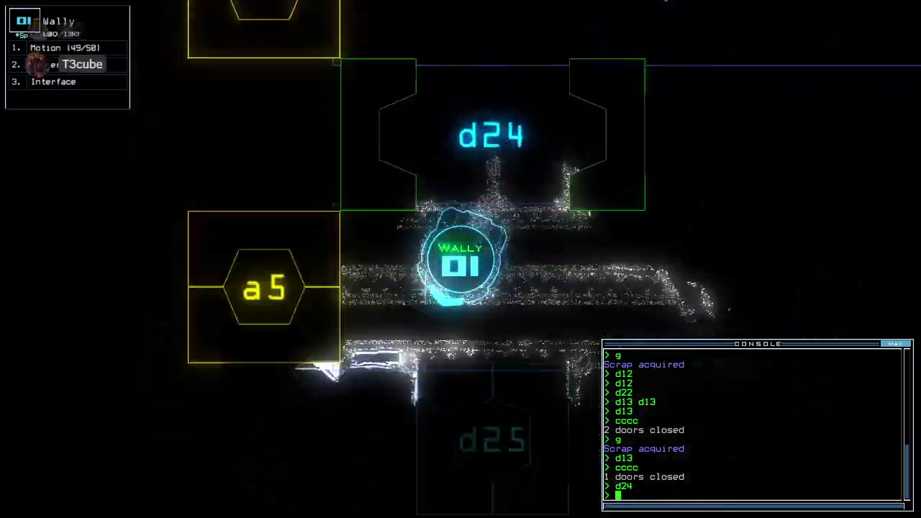
key("Return")
type("g")
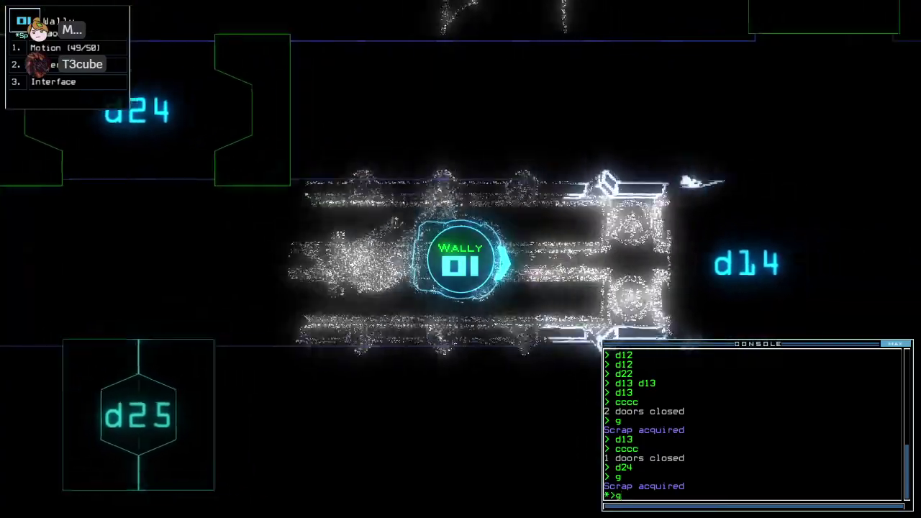
key("Return")
key("Tab")
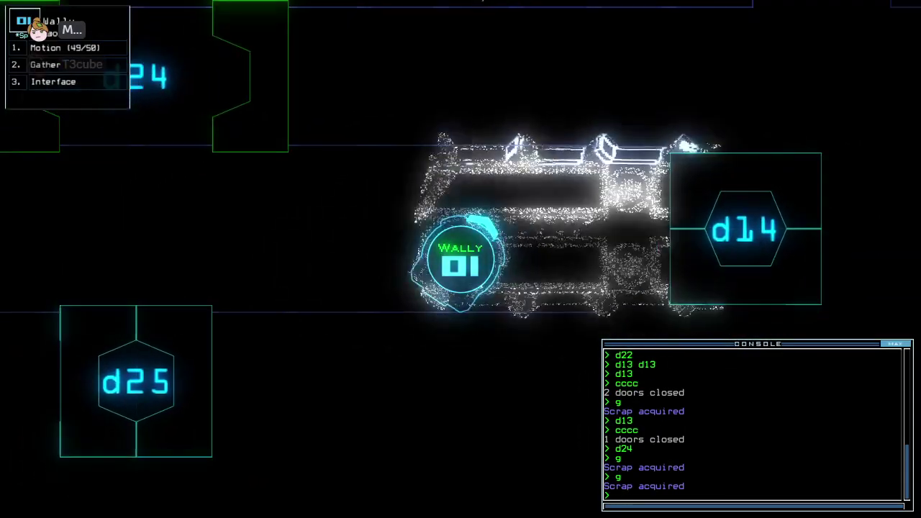
key("Left")
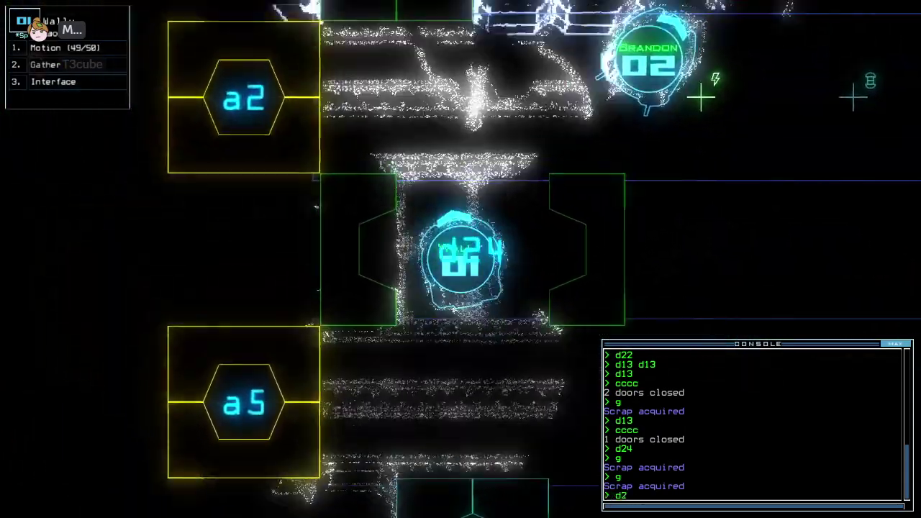
type("d24cc")
key("Return")
type("cccc")
- Close the door behind Wally and teleport all drones back to r1 with 'ty'
key("Return")
key("Tab")
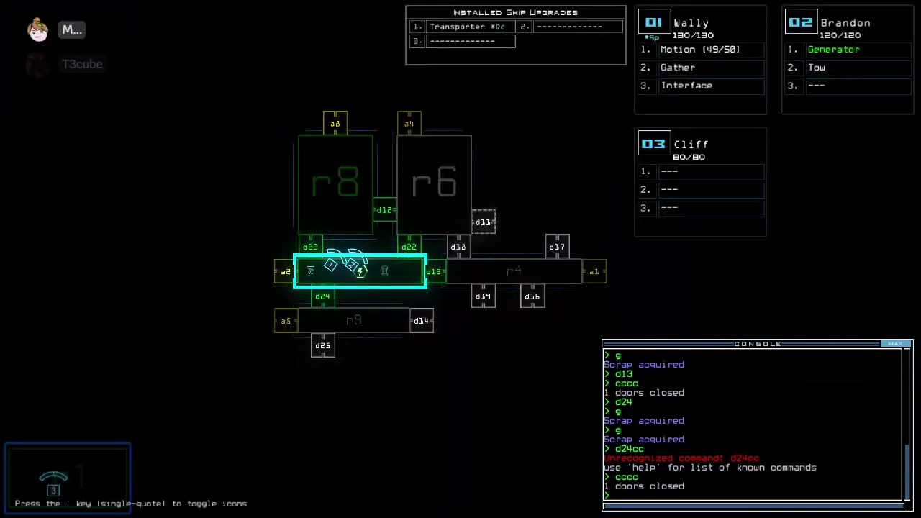
type("ty")
key("Return")
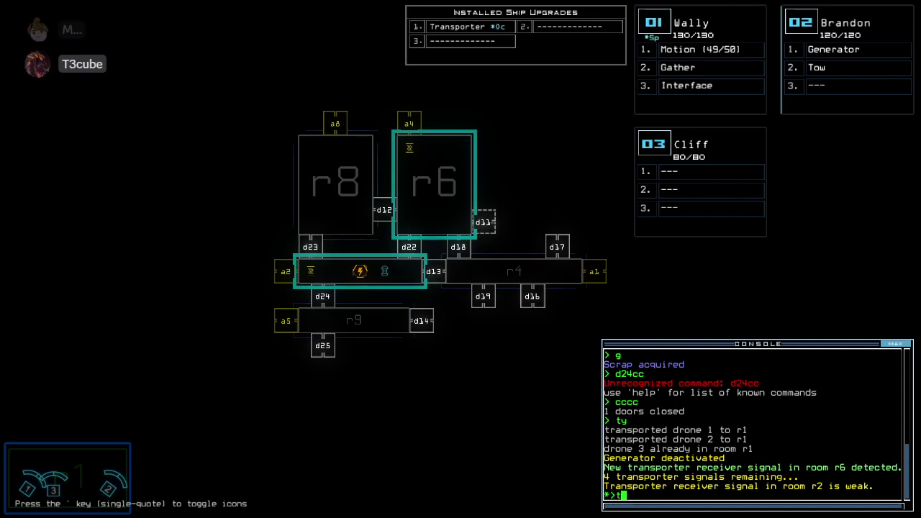
- Transport drones 2 and 1 into r2 and switch the generator back on
key("Tab")
type("2")
key("Return")
type("g")
key("Return")
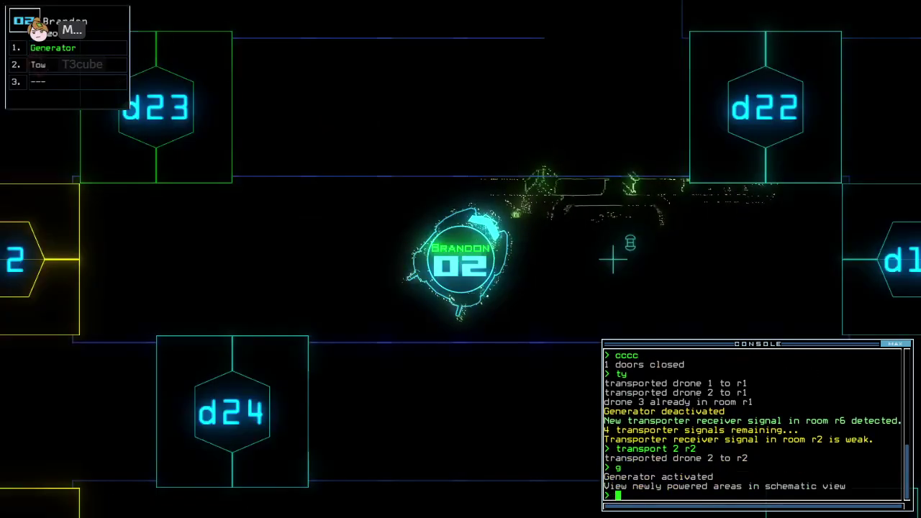
type("t")
key("Tab")
type("2")
key("Return")
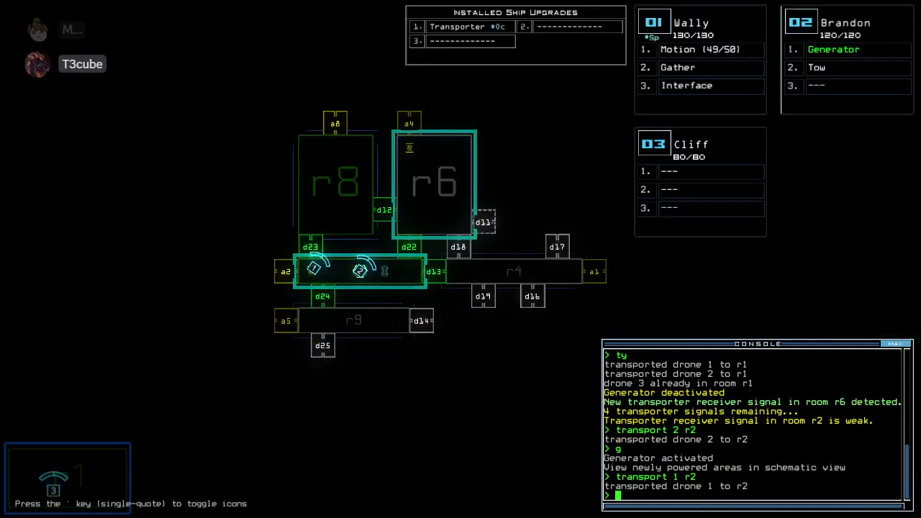
key("space")
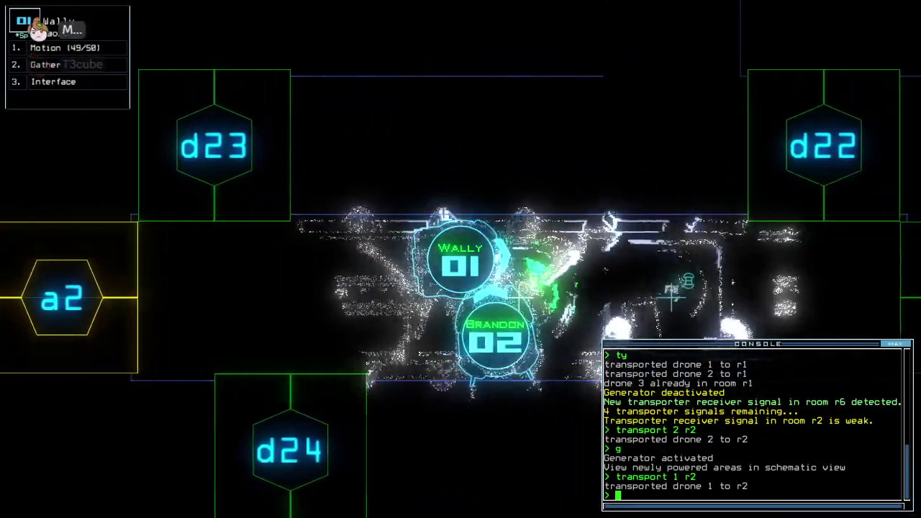
type("d13")
- Open d13 and d22, run a motion scan, and send drone 2 toward r6
key("Return")
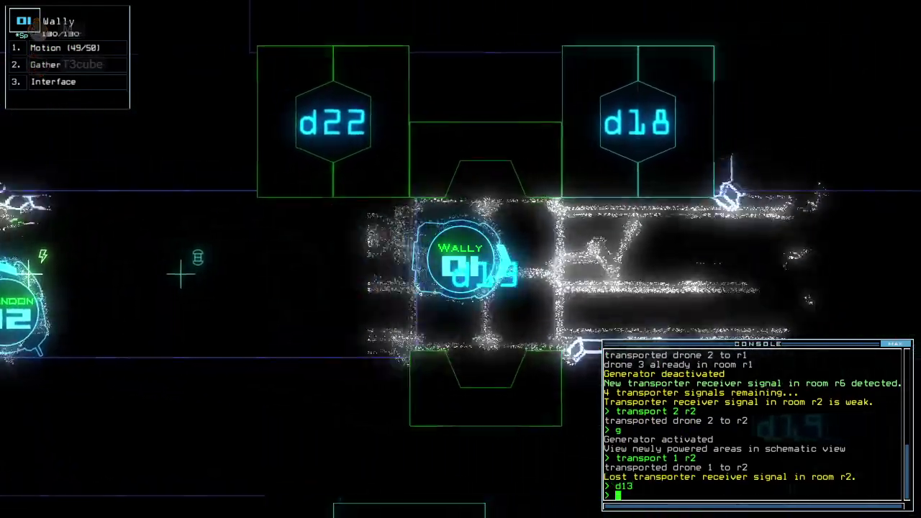
key("space")
type("motion")
key("Return")
key("space")
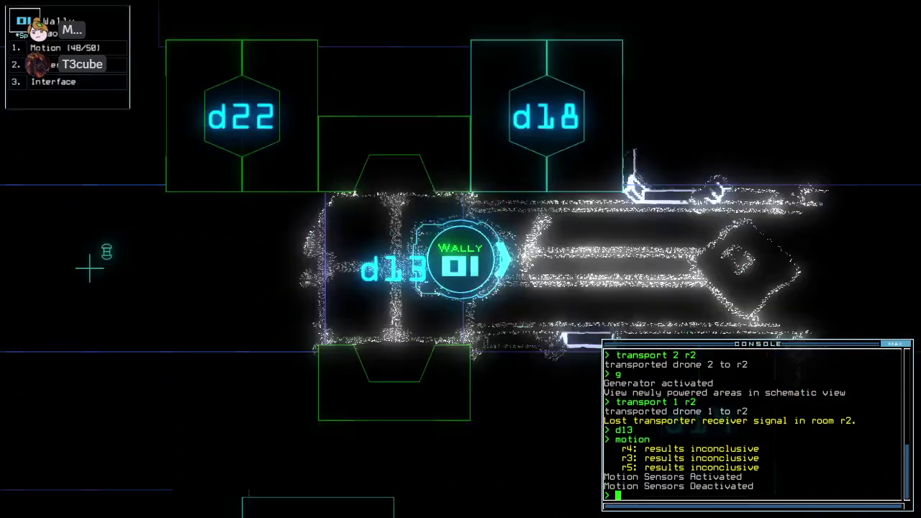
type("d22")
key("Return")
type("navigate 2")
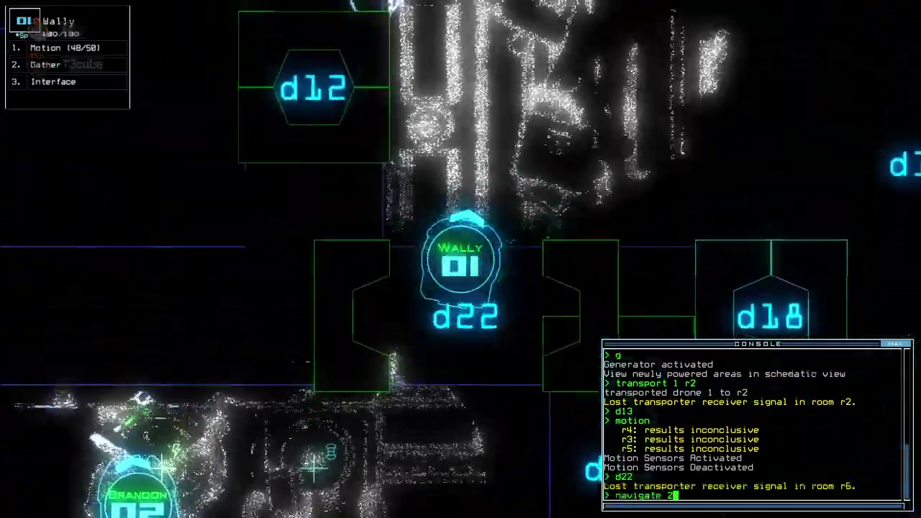
key("Return")
key("space")
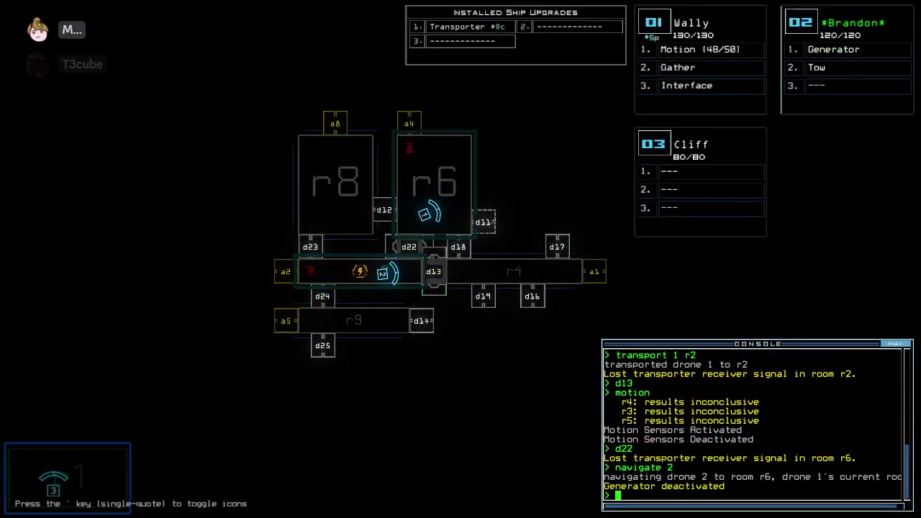
- Take control of drone 1 and redirect drone 2 to the new r4 signal
key("space")
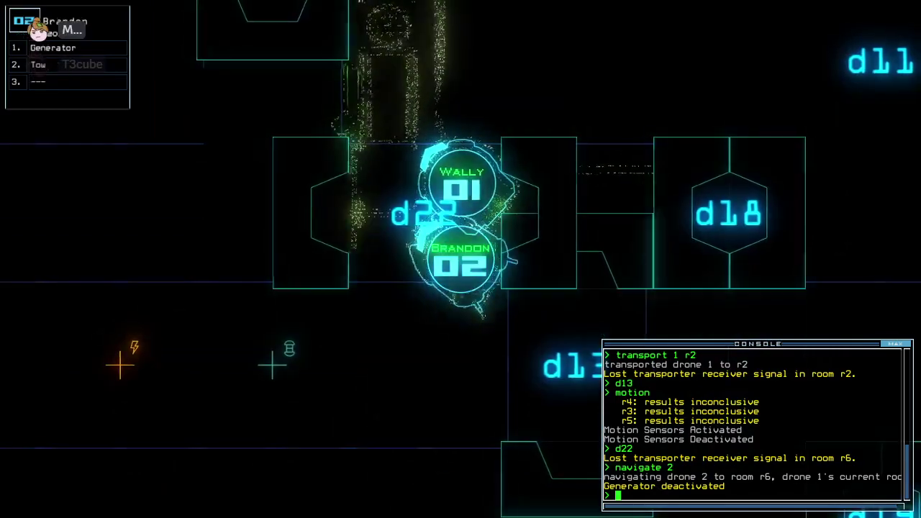
key("1")
key("space")
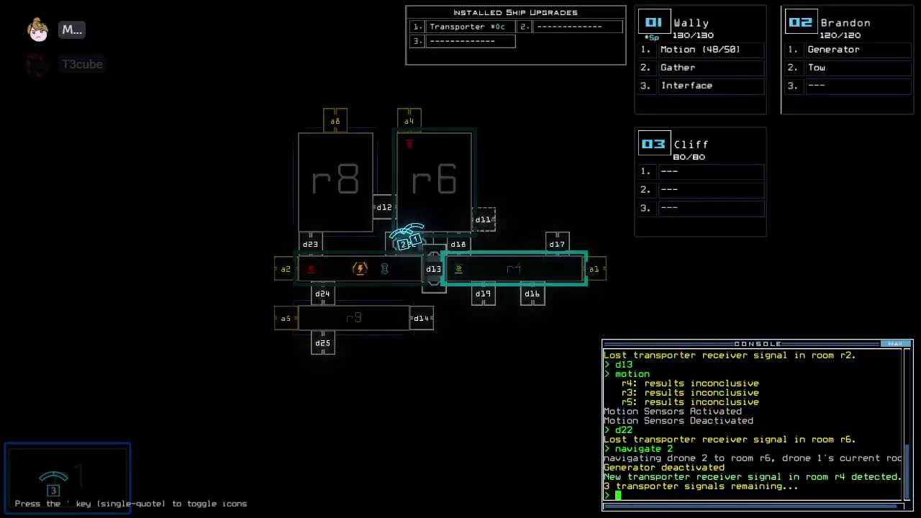
key("space")
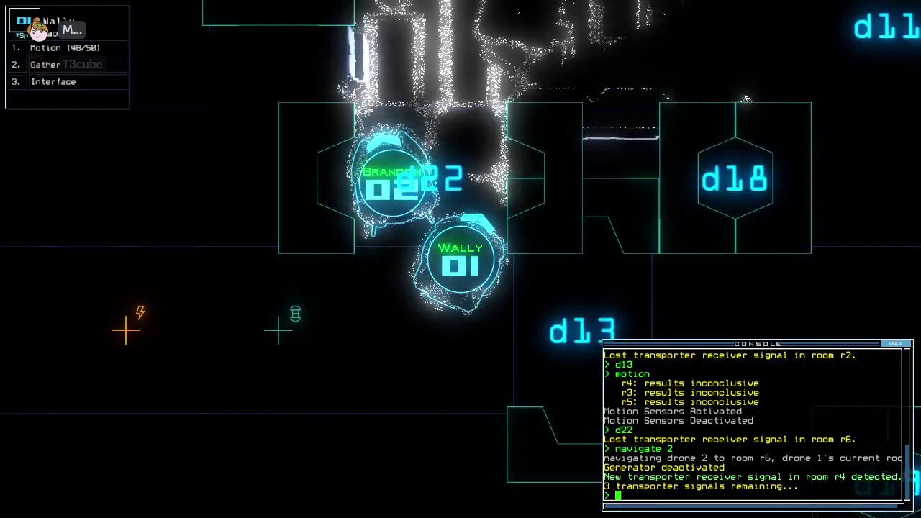
type("navigate 2")
key("Return")
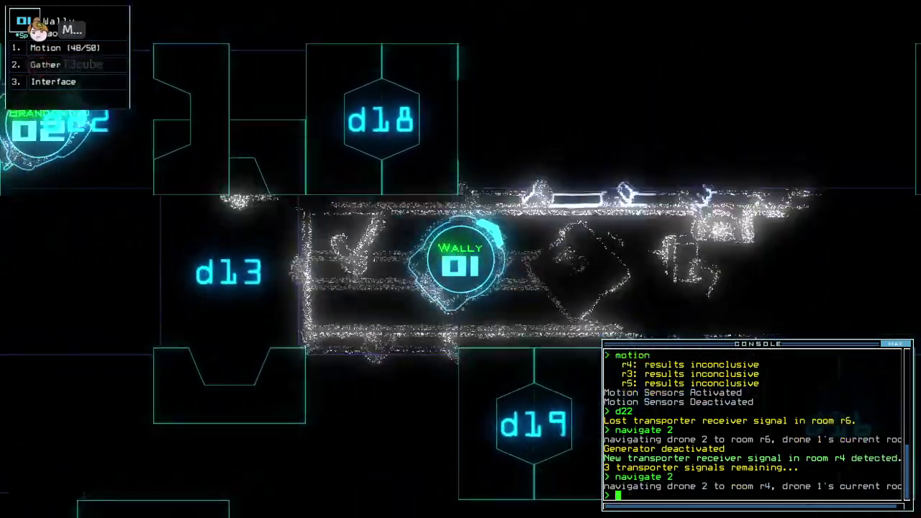
- Teleport drones 1 and 2 back to r1 with 'ty'
key("space")
key("space")
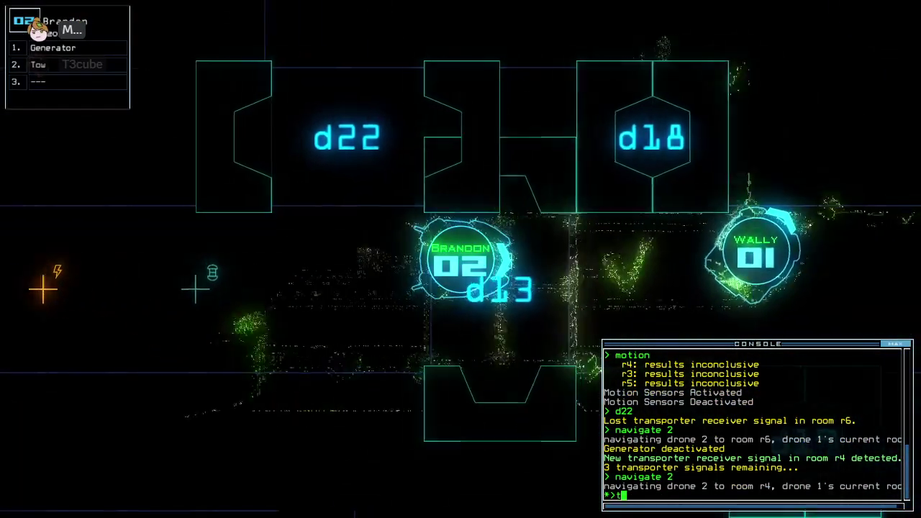
type("tu")
key("Return")
key("space")
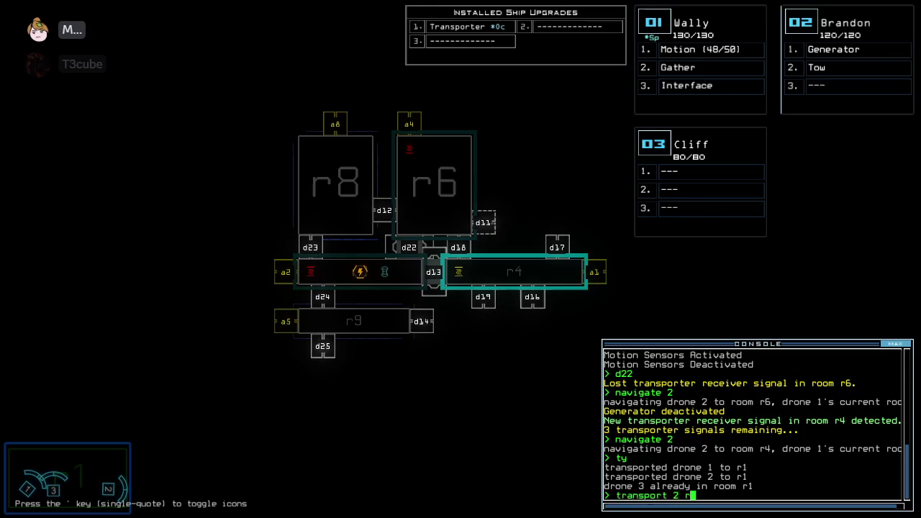
type("4")
- Transport drones 2 and 1 to r4 and send drone 1 toward door d13
key("Return")
key("space")
type("transport")
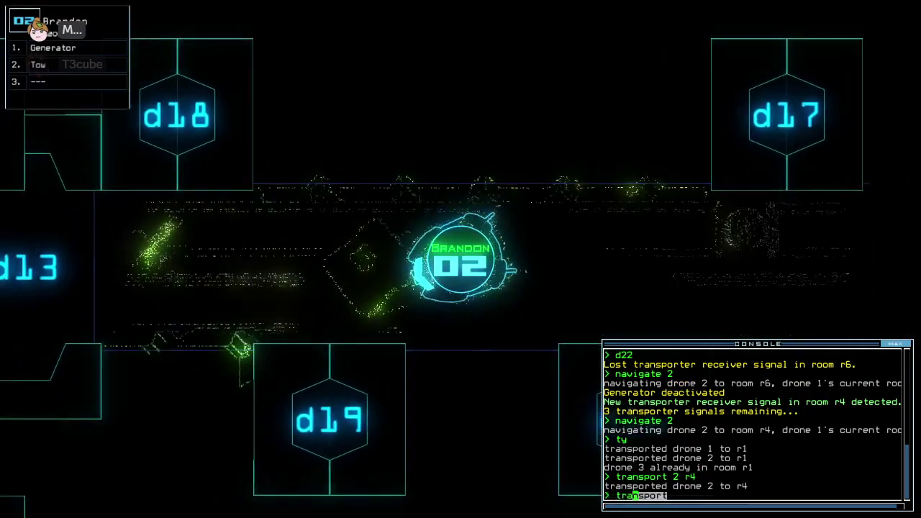
type(" 1 r4")
key("Return")
type("navigate 1")
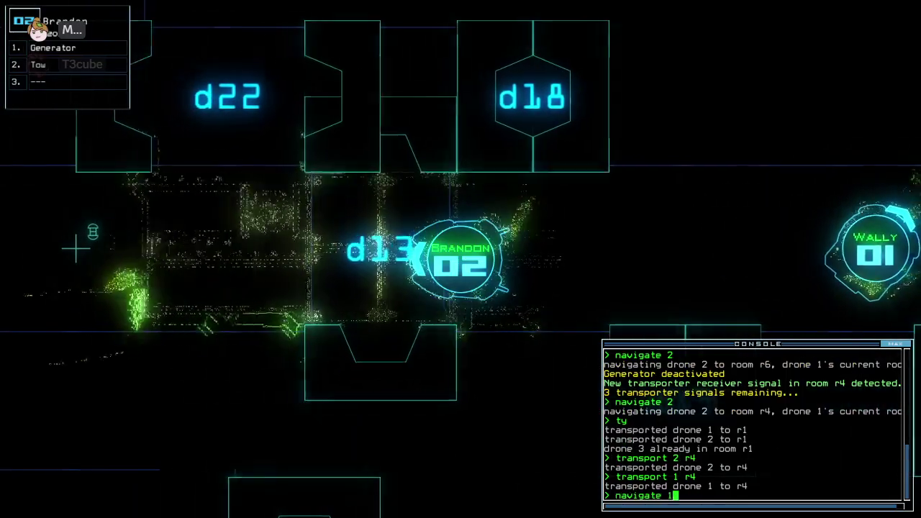
type(" d13")
key("Return")
type("generator")
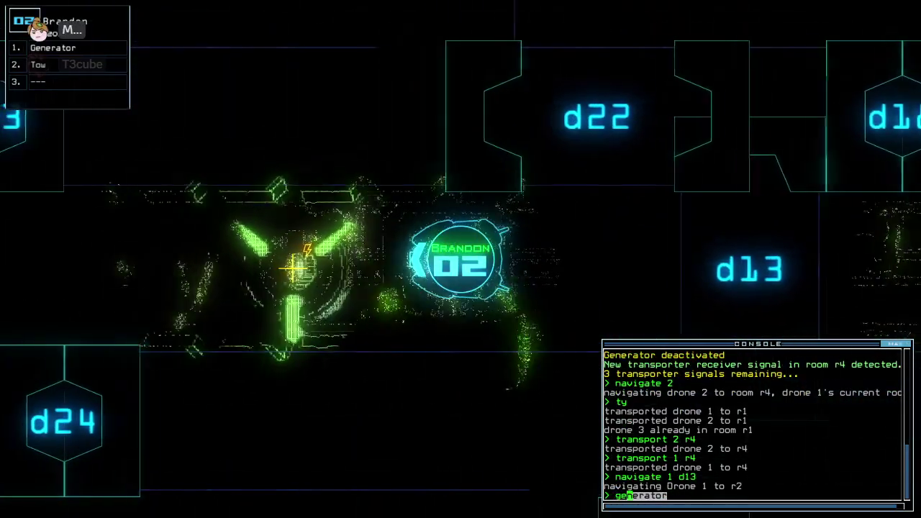
- Restart the generator, close nearby doors, and open door d24
key("Return")
key("space")
type("1")
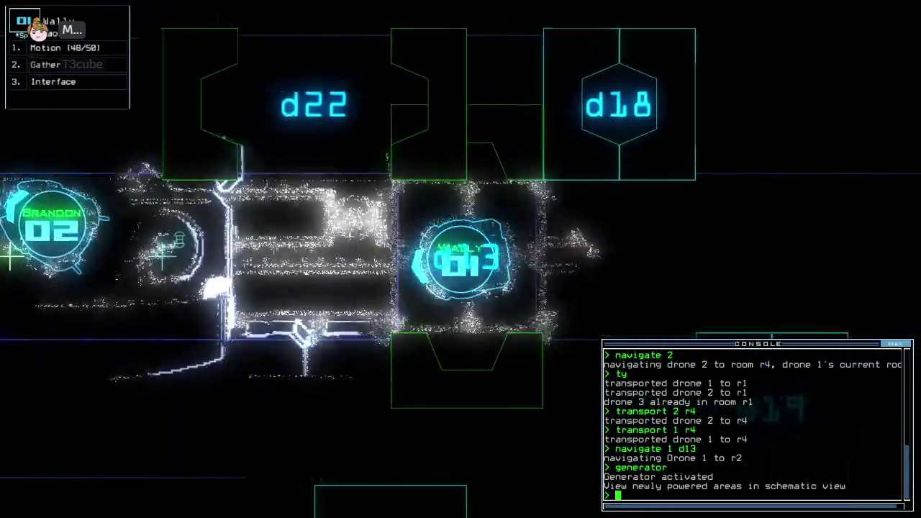
type("cccc")
key("Return")
type("d2")
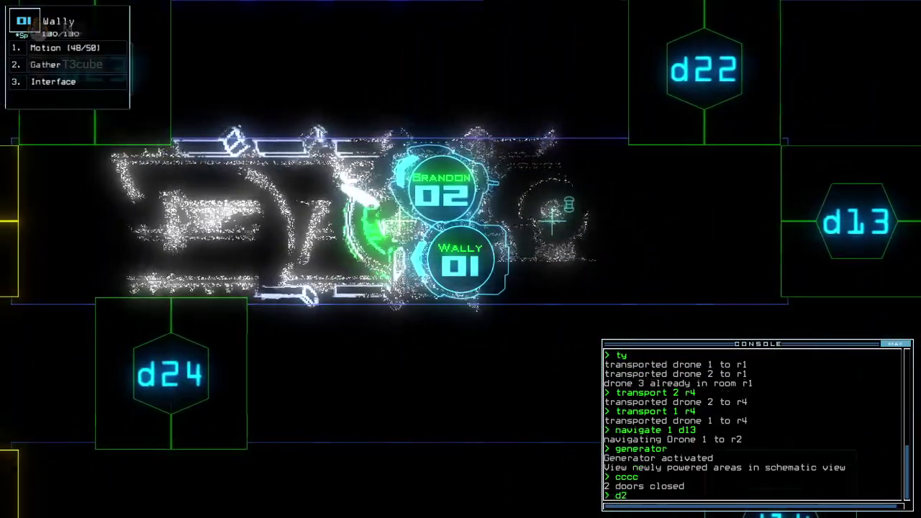
key("BackSpace")
key("BackSpace")
type("21")
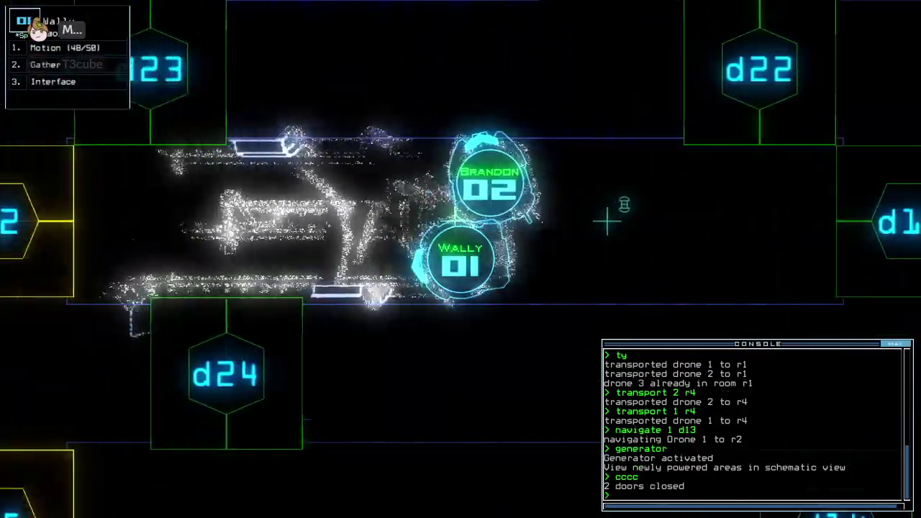
type("d24")
key("Return")
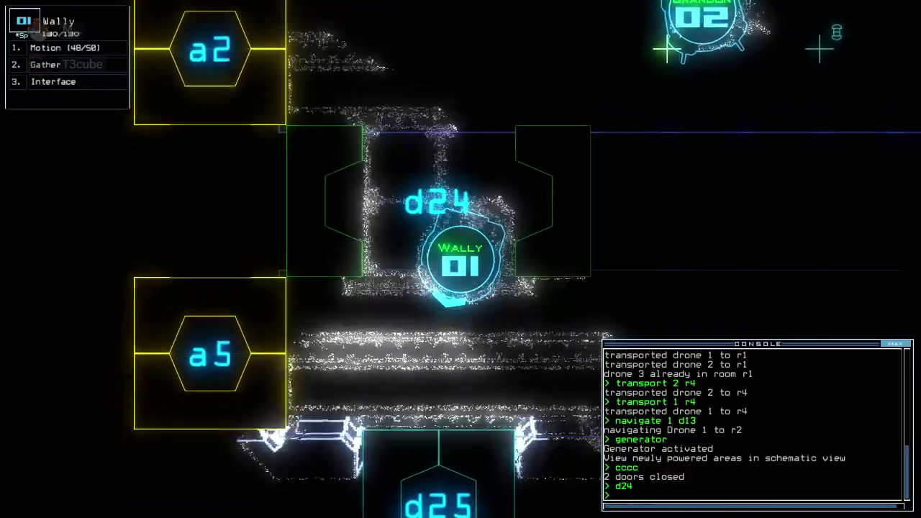
- Scan for motion beyond d24, close doors, open d13, and send drone 2 into r4
key("space")
type("motion")
key("Return")
key("space")
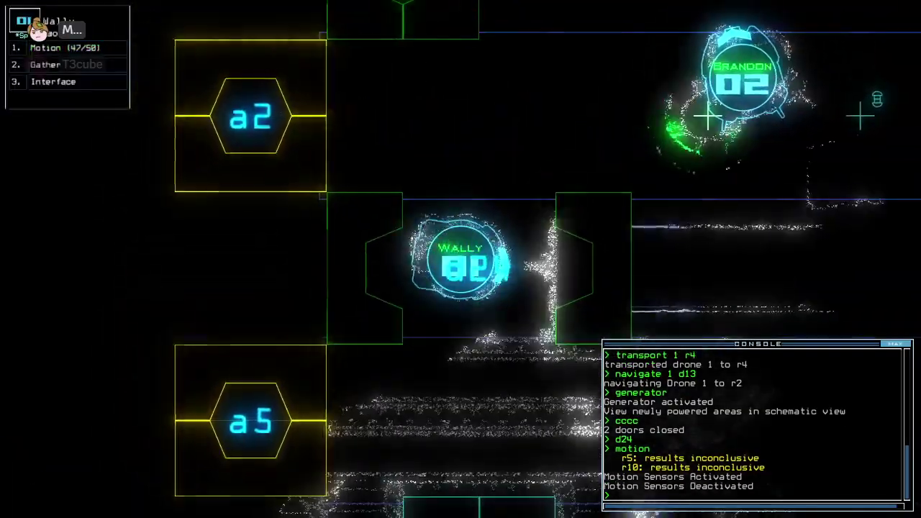
type("cccc")
key("Return")
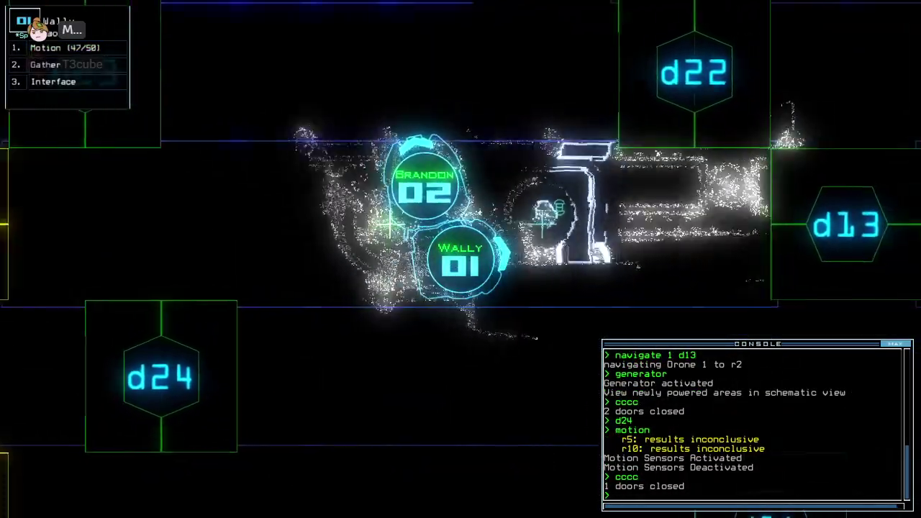
type("d13")
key("Return")
type("navigate 2")
key("Return")
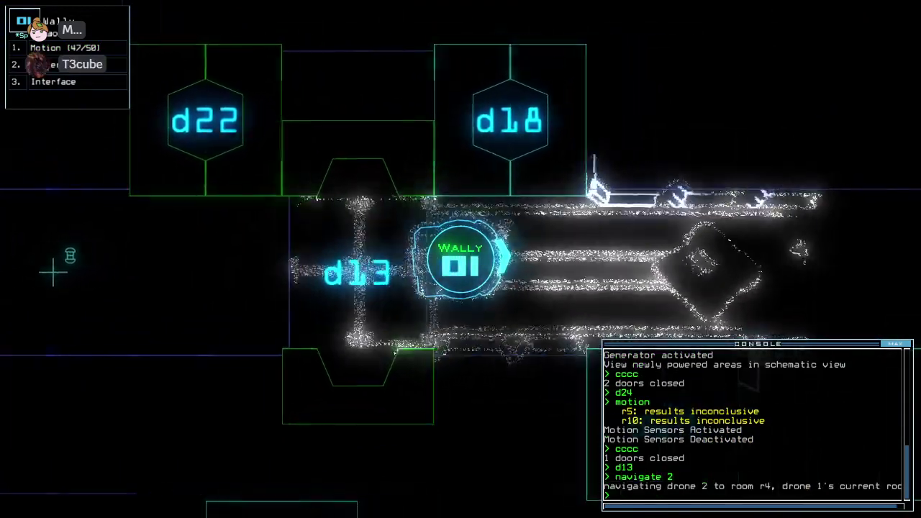
key("space")
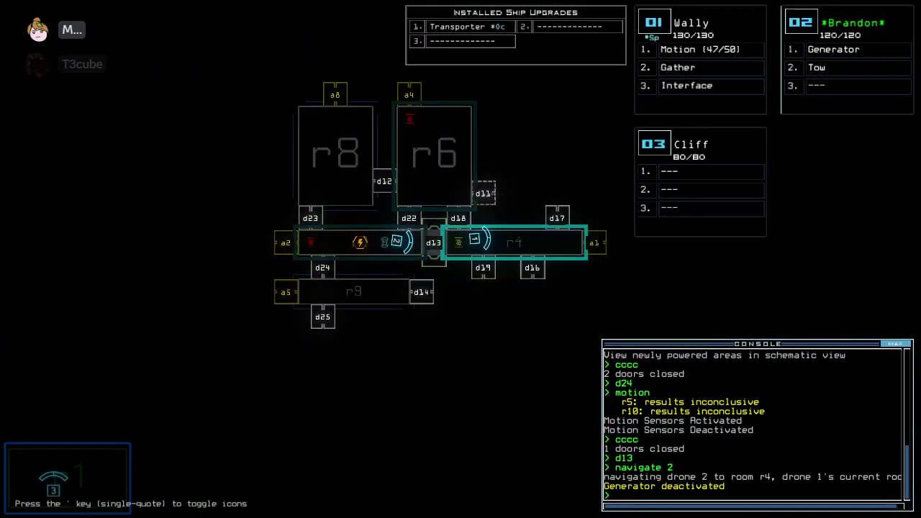
type("to")
type("y")
- Teleport drones 1 and 2 to r1 and list loot: 5 scrap after 02:58
key("Return")
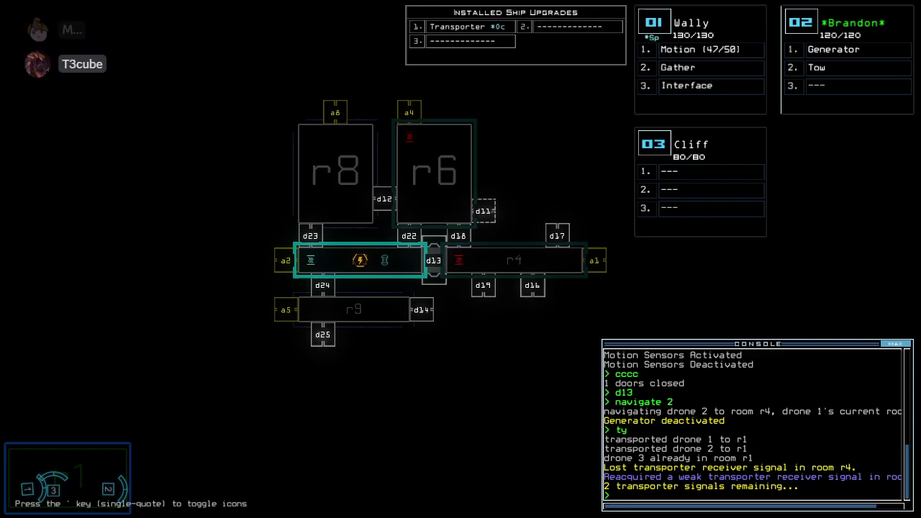
type("oot")
key("Return")
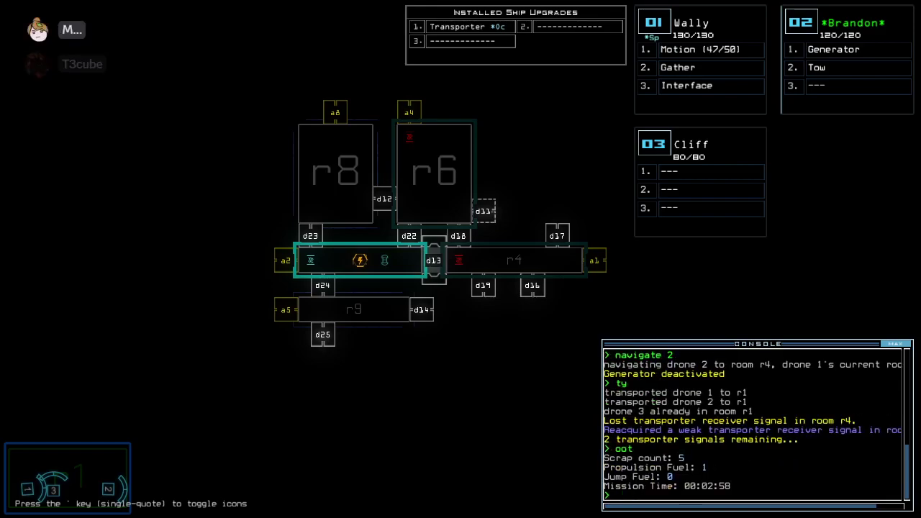
- Dismiss the Daily Challenge Score summary to reveal the 02/24/2024 Modded Daily leaderboard
key("Return")
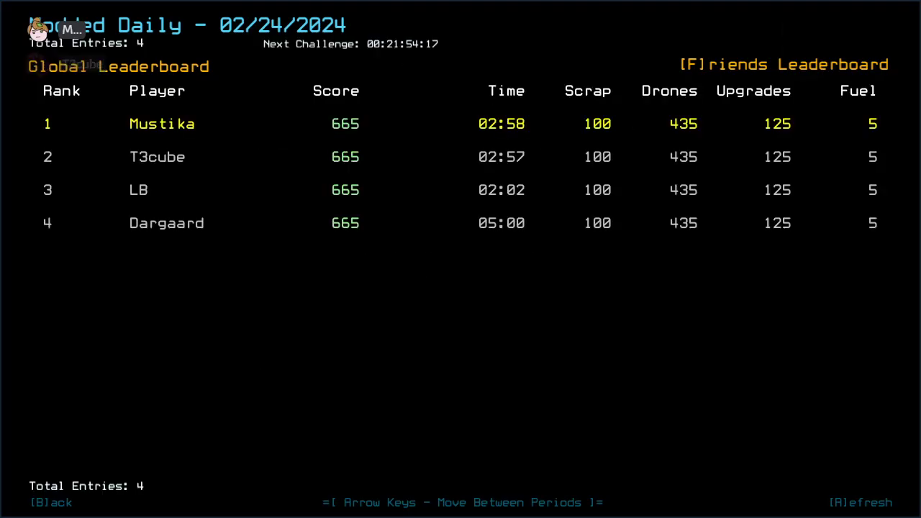